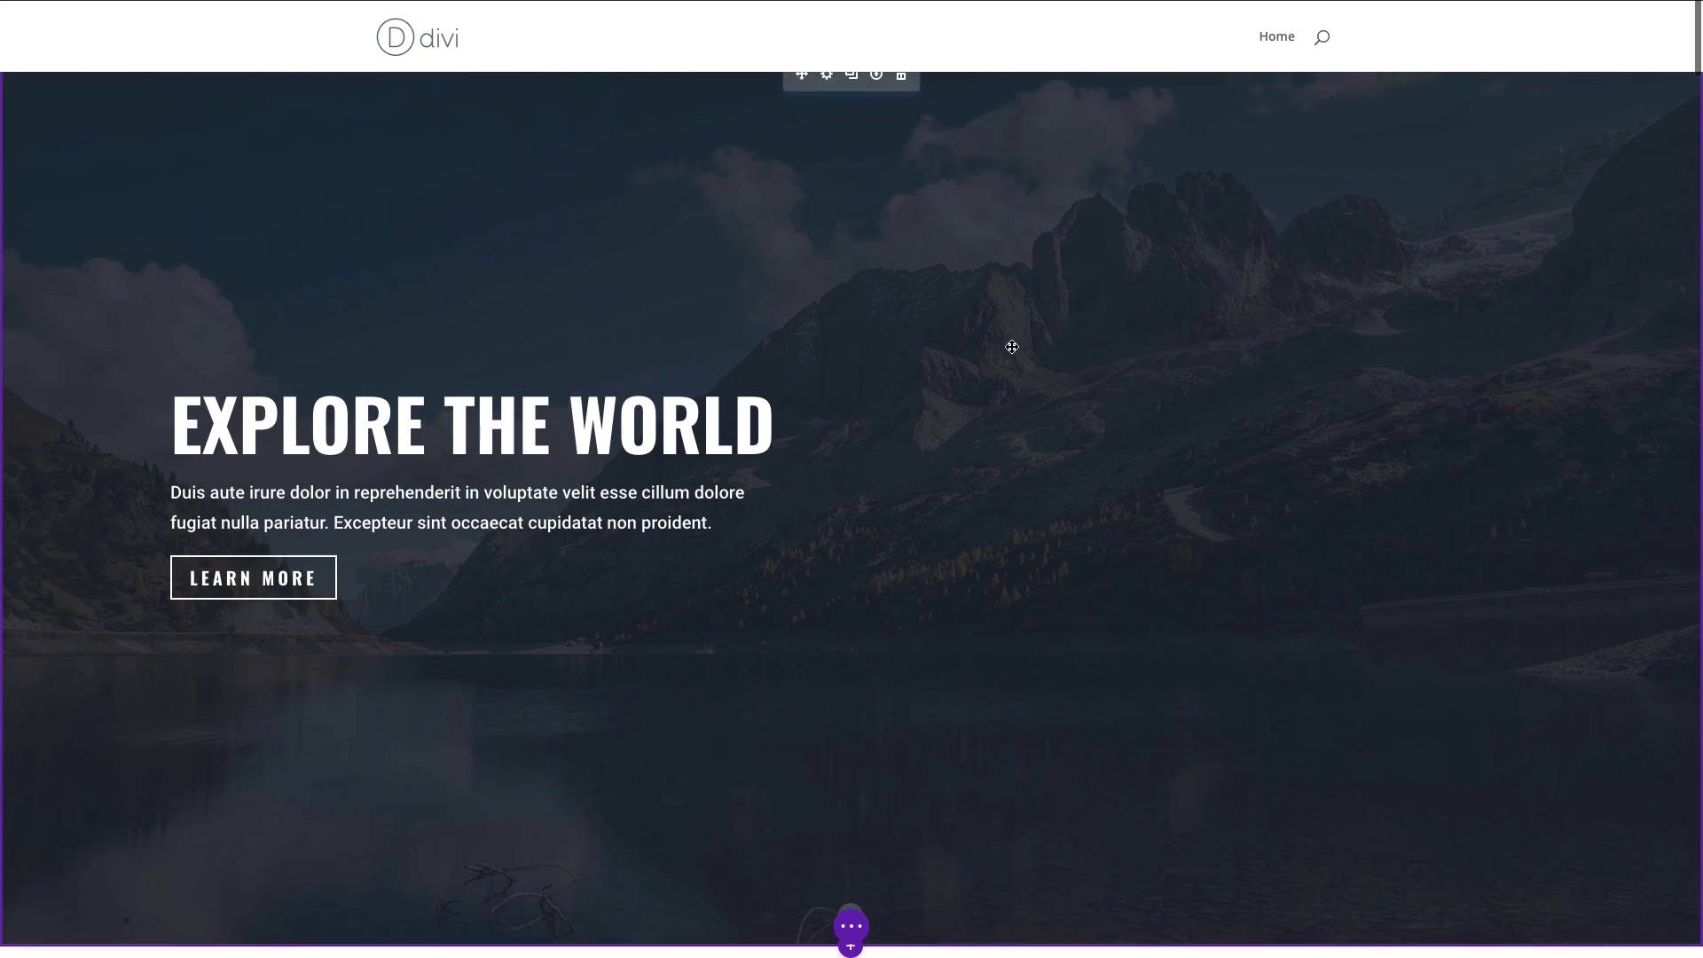
# - Go to the New Landing Page's WordPress admin edit screen
pyautogui.scroll(-6, 1012, 347)
pyautogui.scroll(-7, 1012, 346)
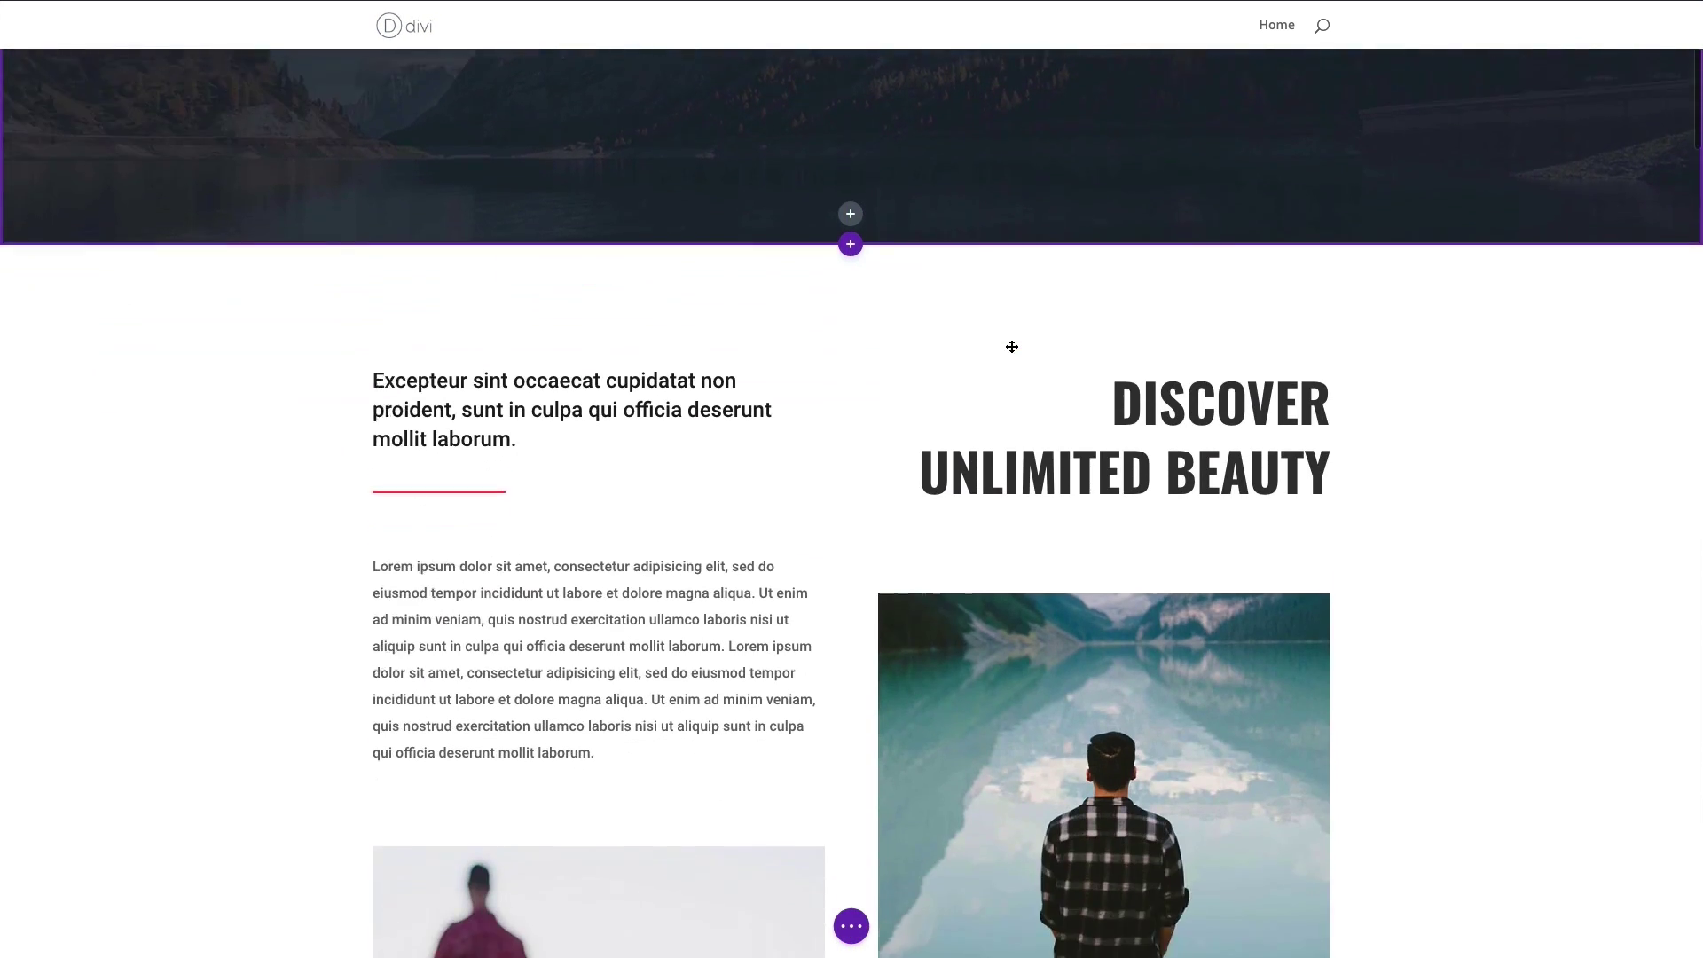
pyautogui.scroll(-11, 1012, 346)
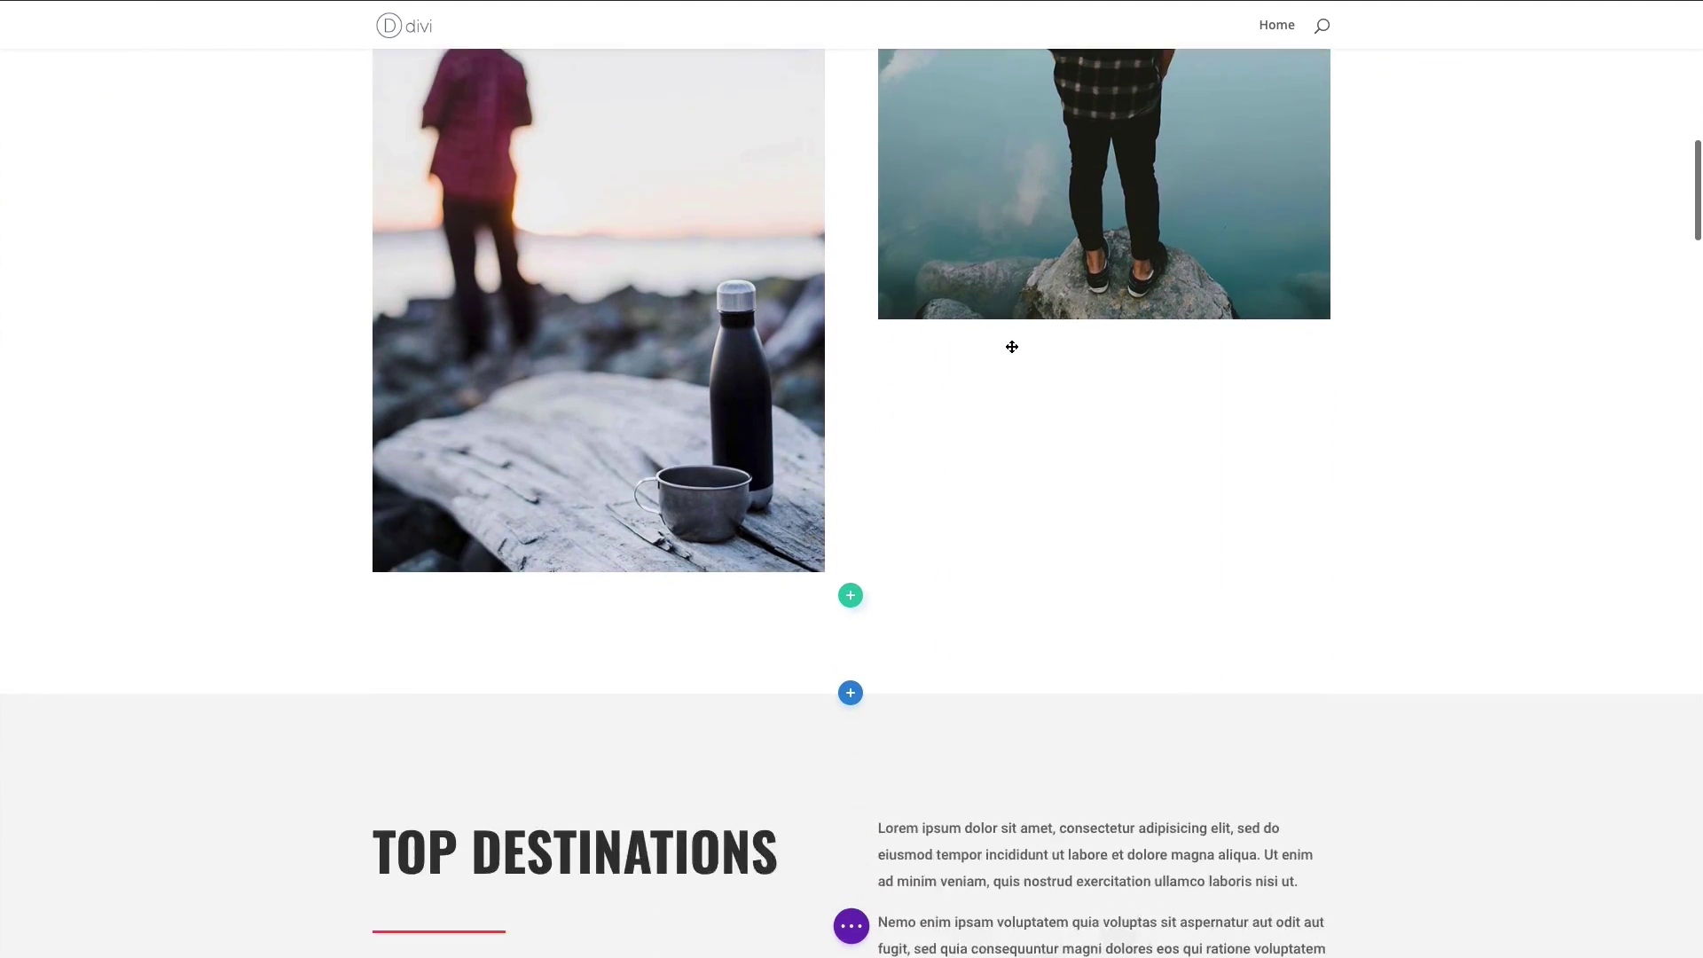
pyautogui.scroll(-12, 1012, 347)
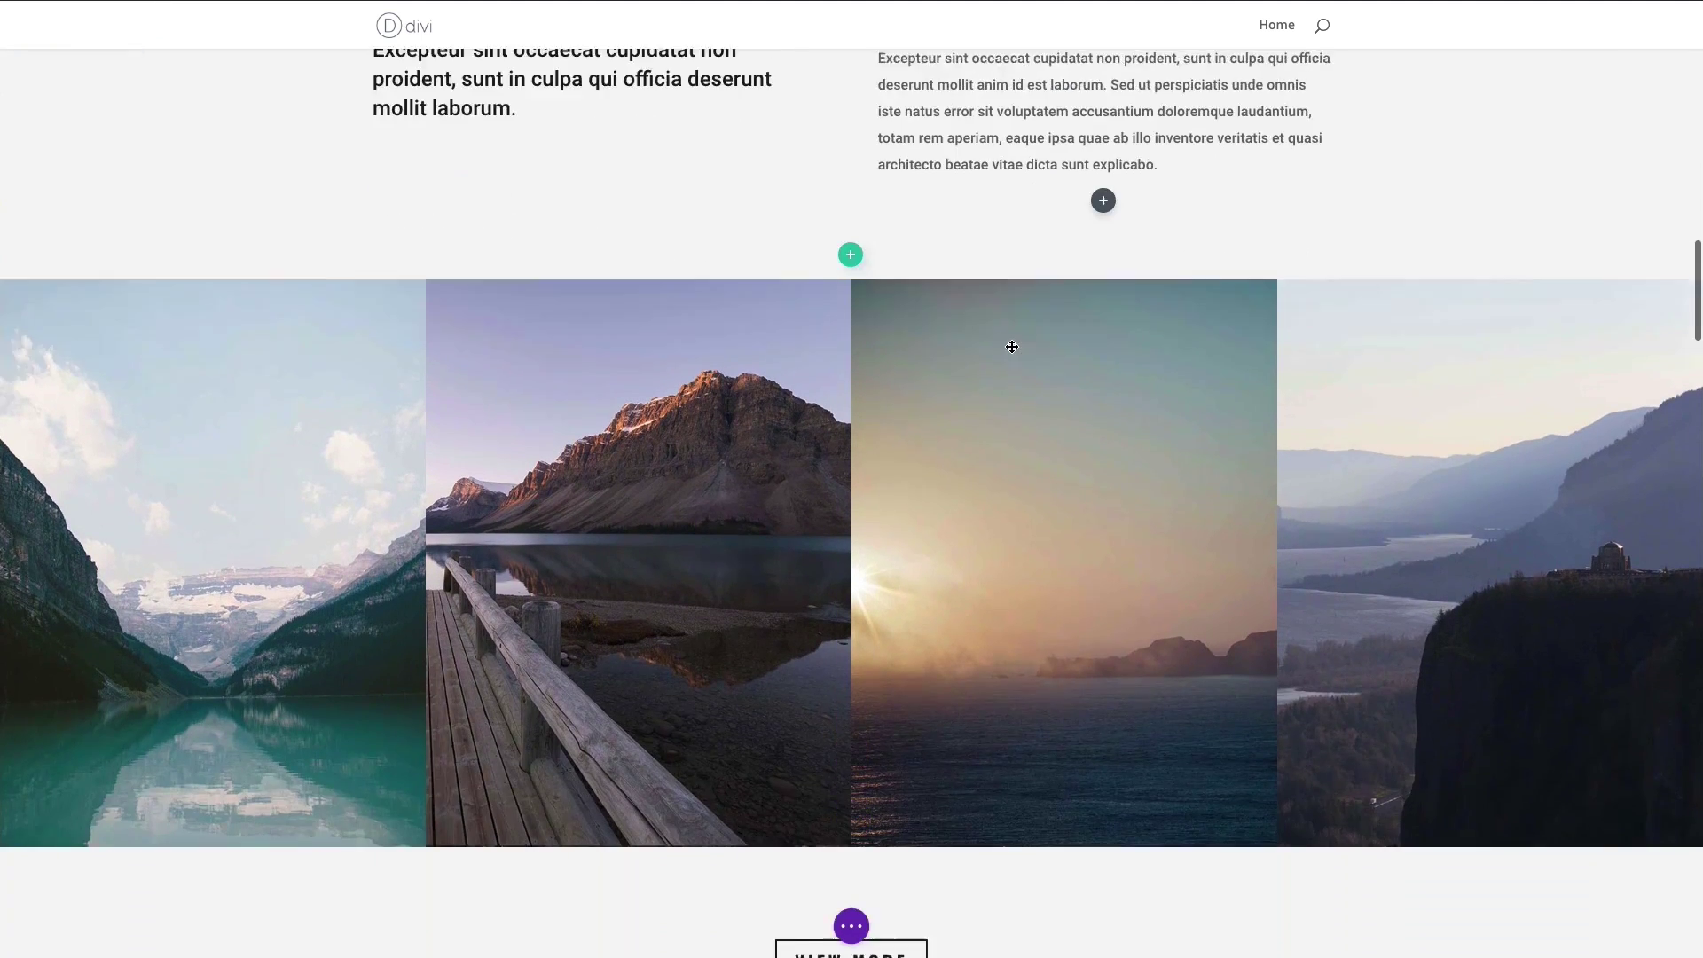
pyautogui.scroll(-5, 1013, 347)
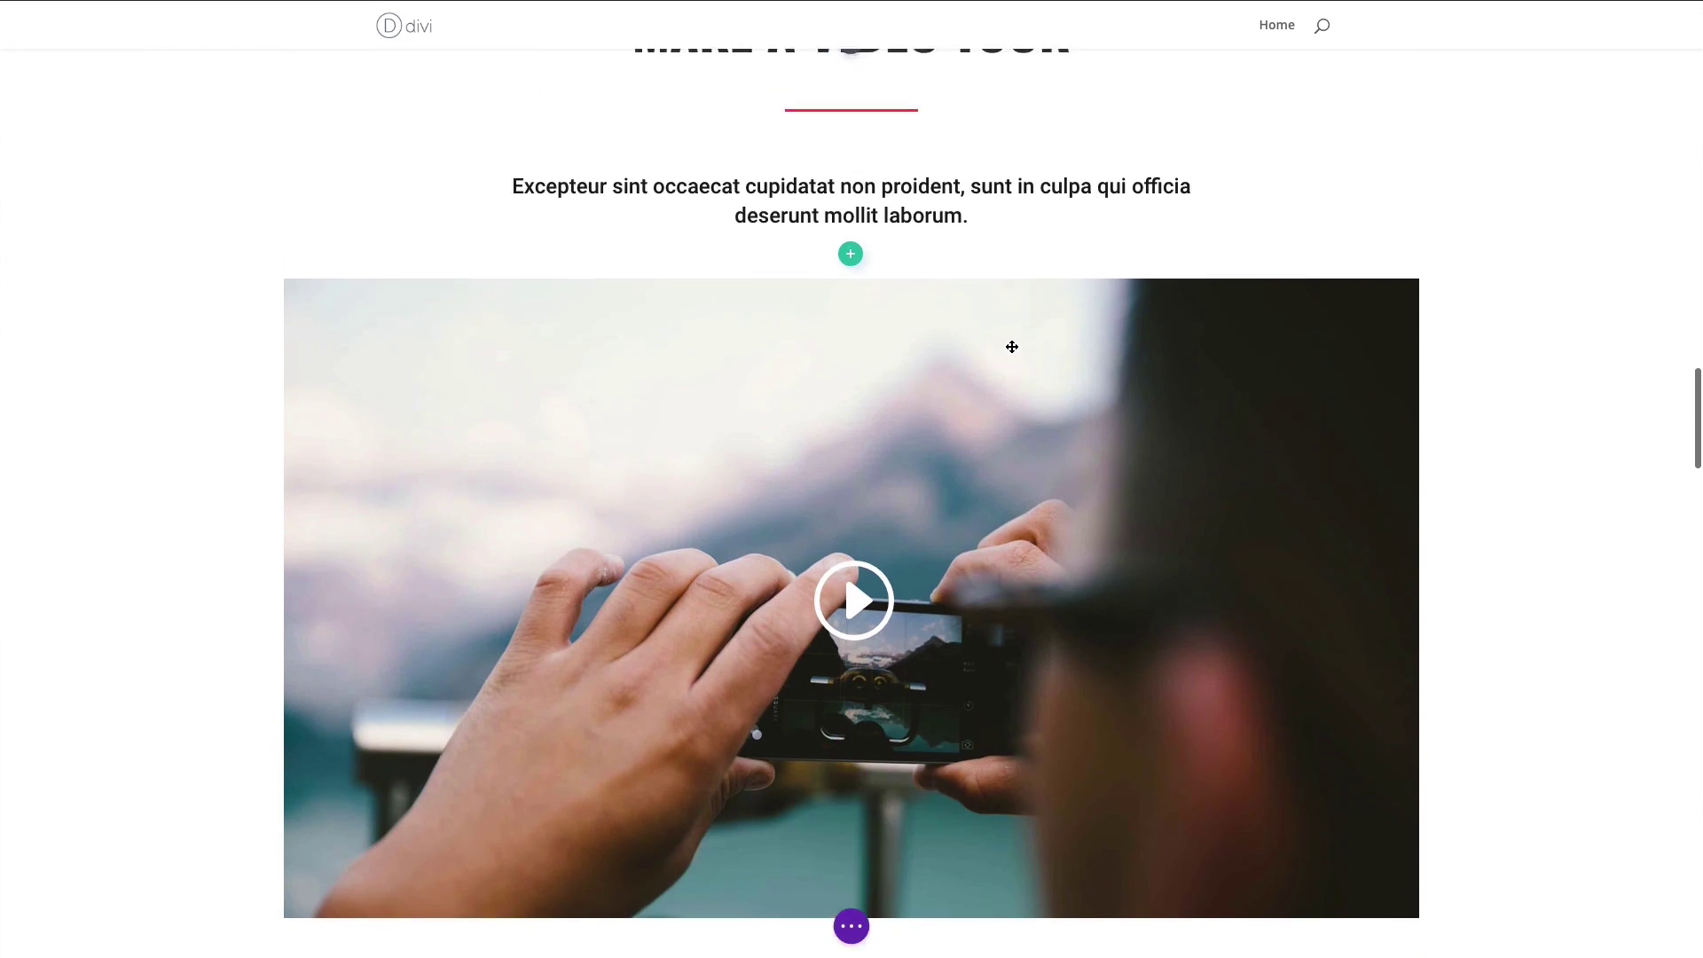
pyautogui.scroll(18, 1013, 347)
pyautogui.scroll(20, 1012, 347)
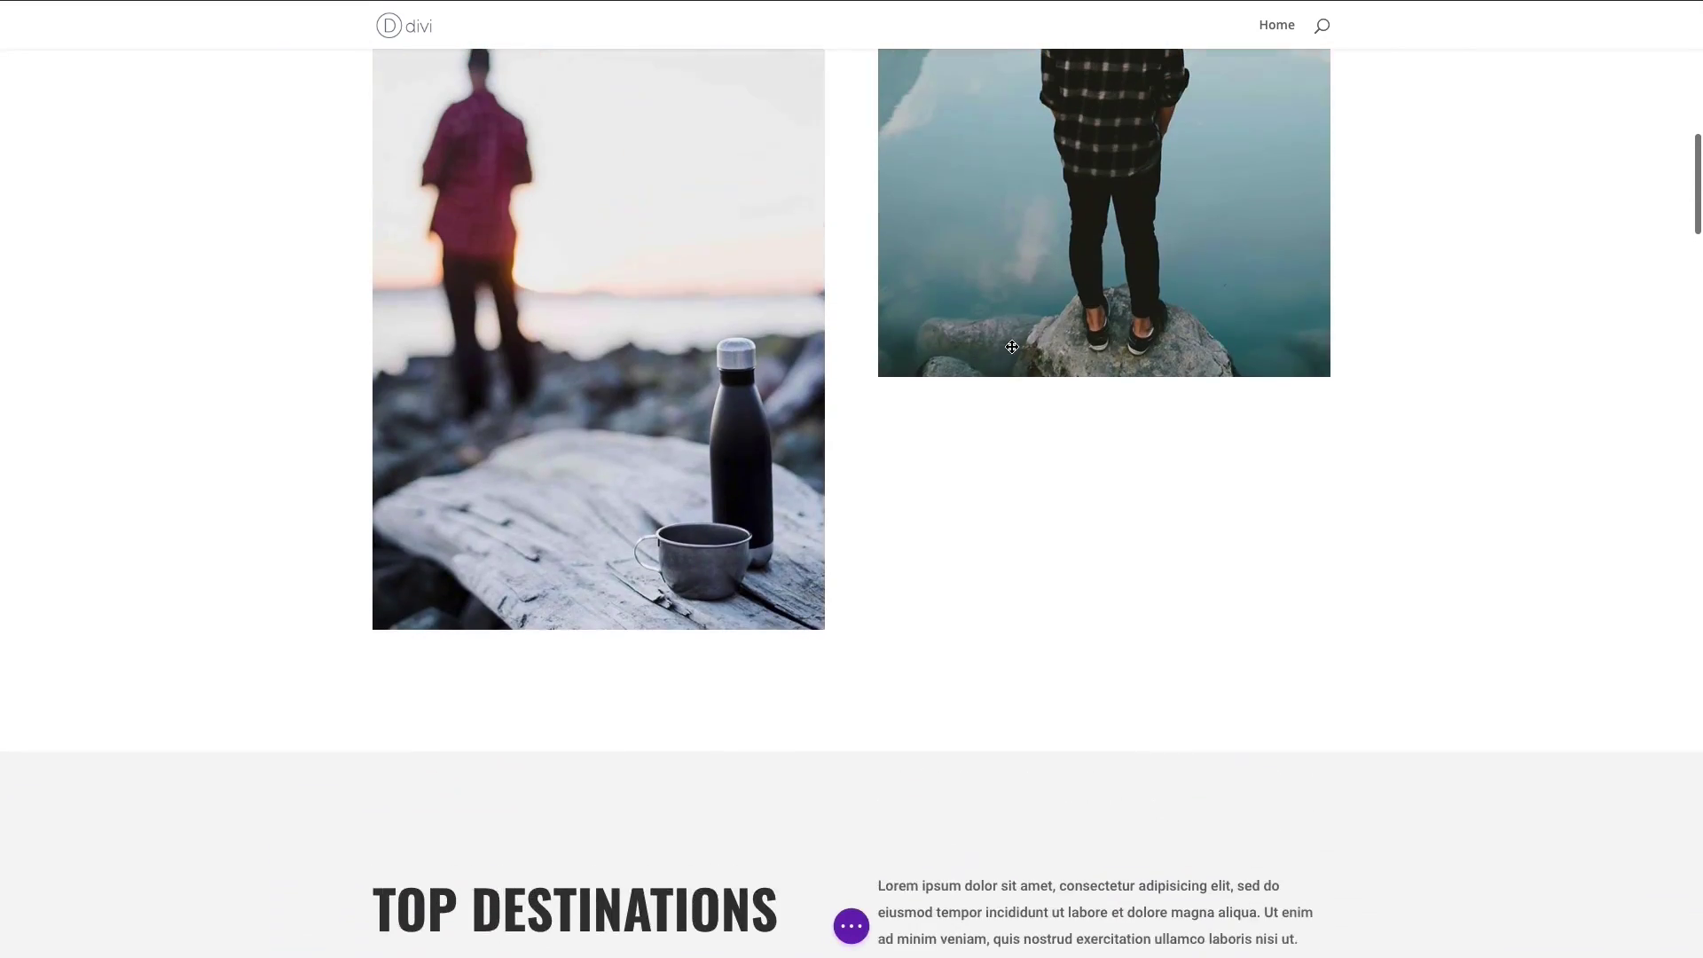
pyautogui.scroll(7, 1012, 347)
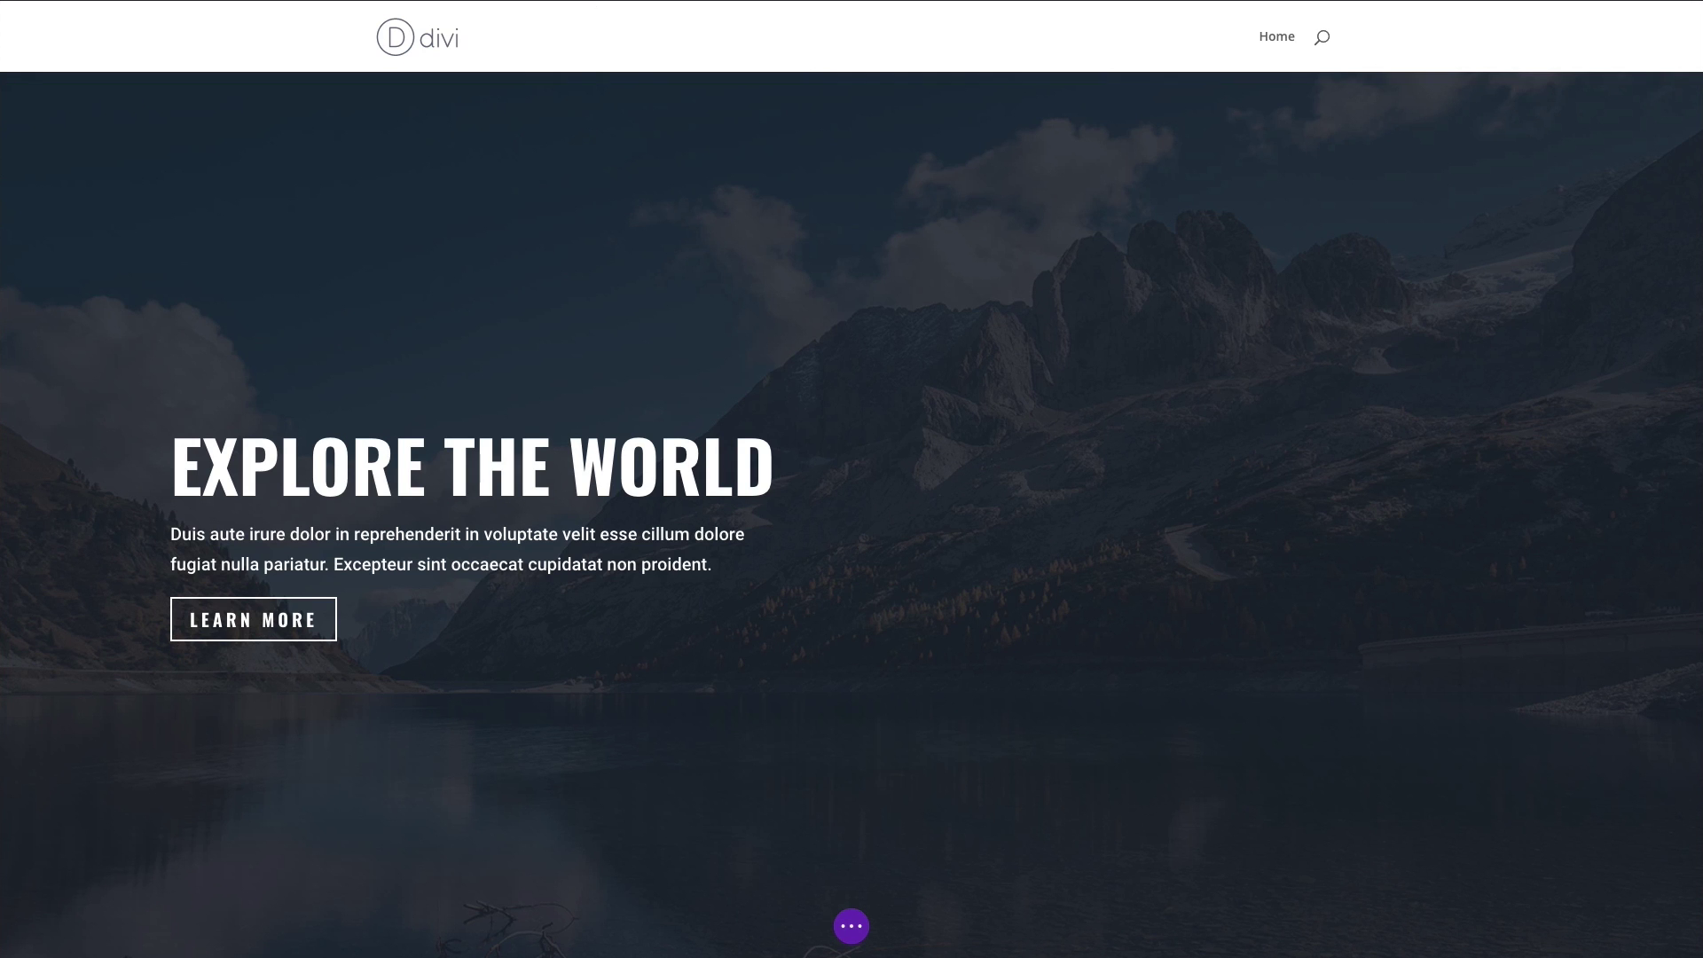
pyautogui.rightClick(275, 2)
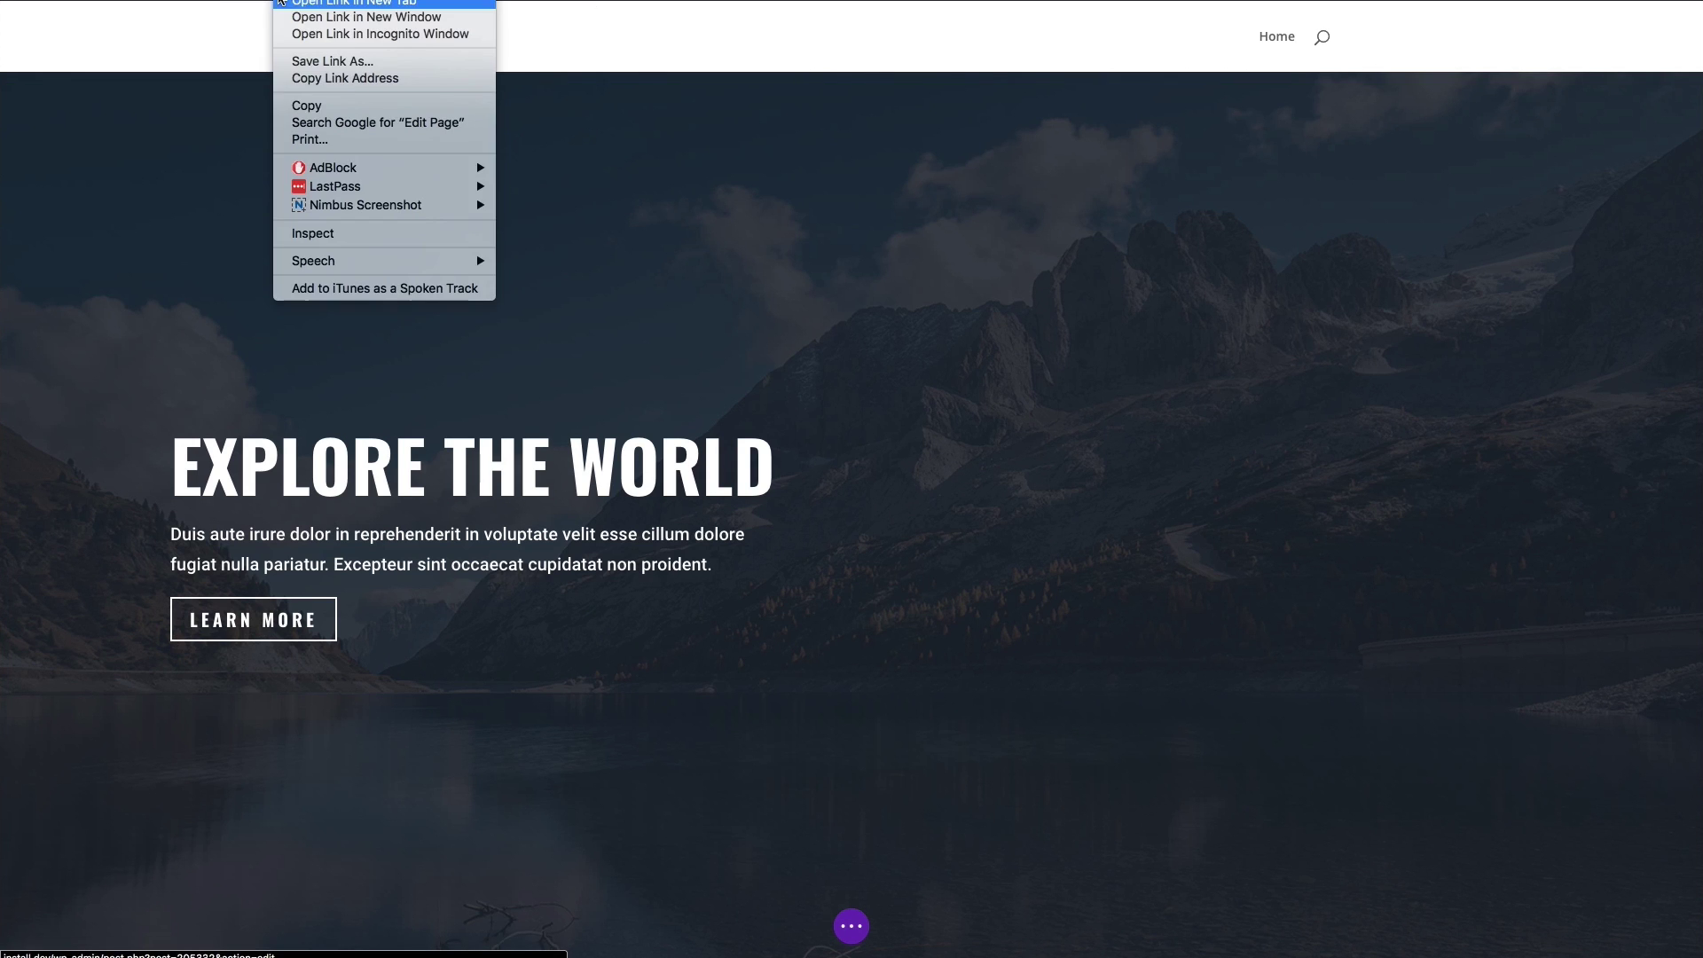
pyautogui.press('Escape')
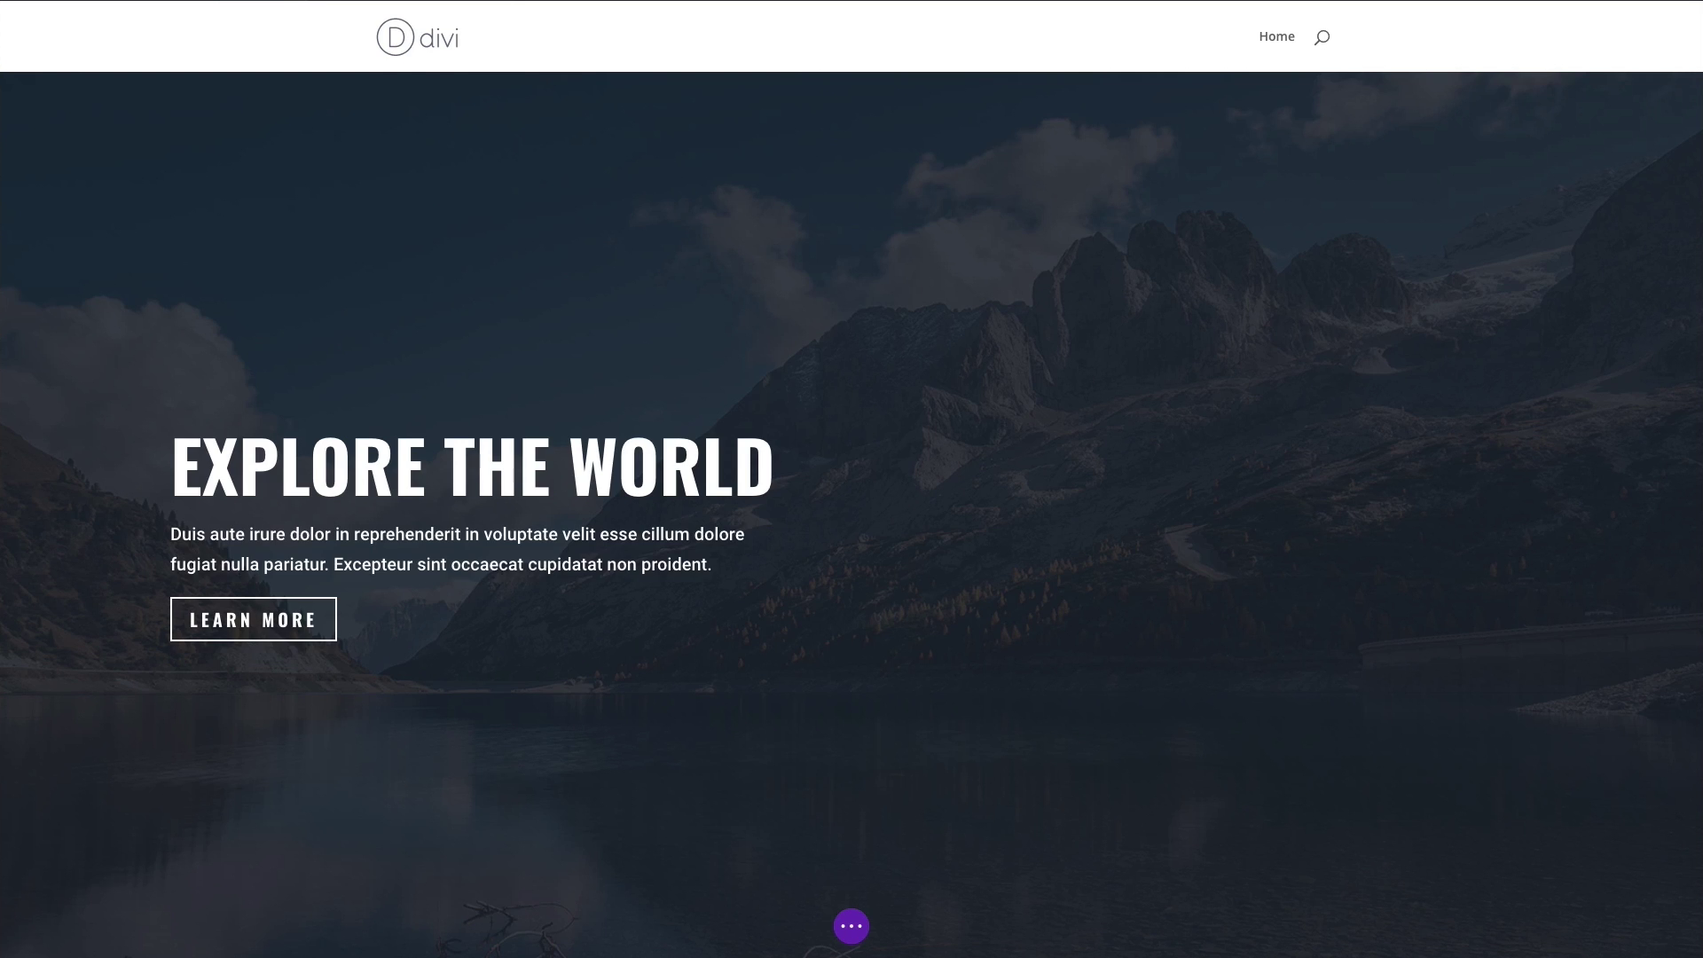
pyautogui.press('F5')
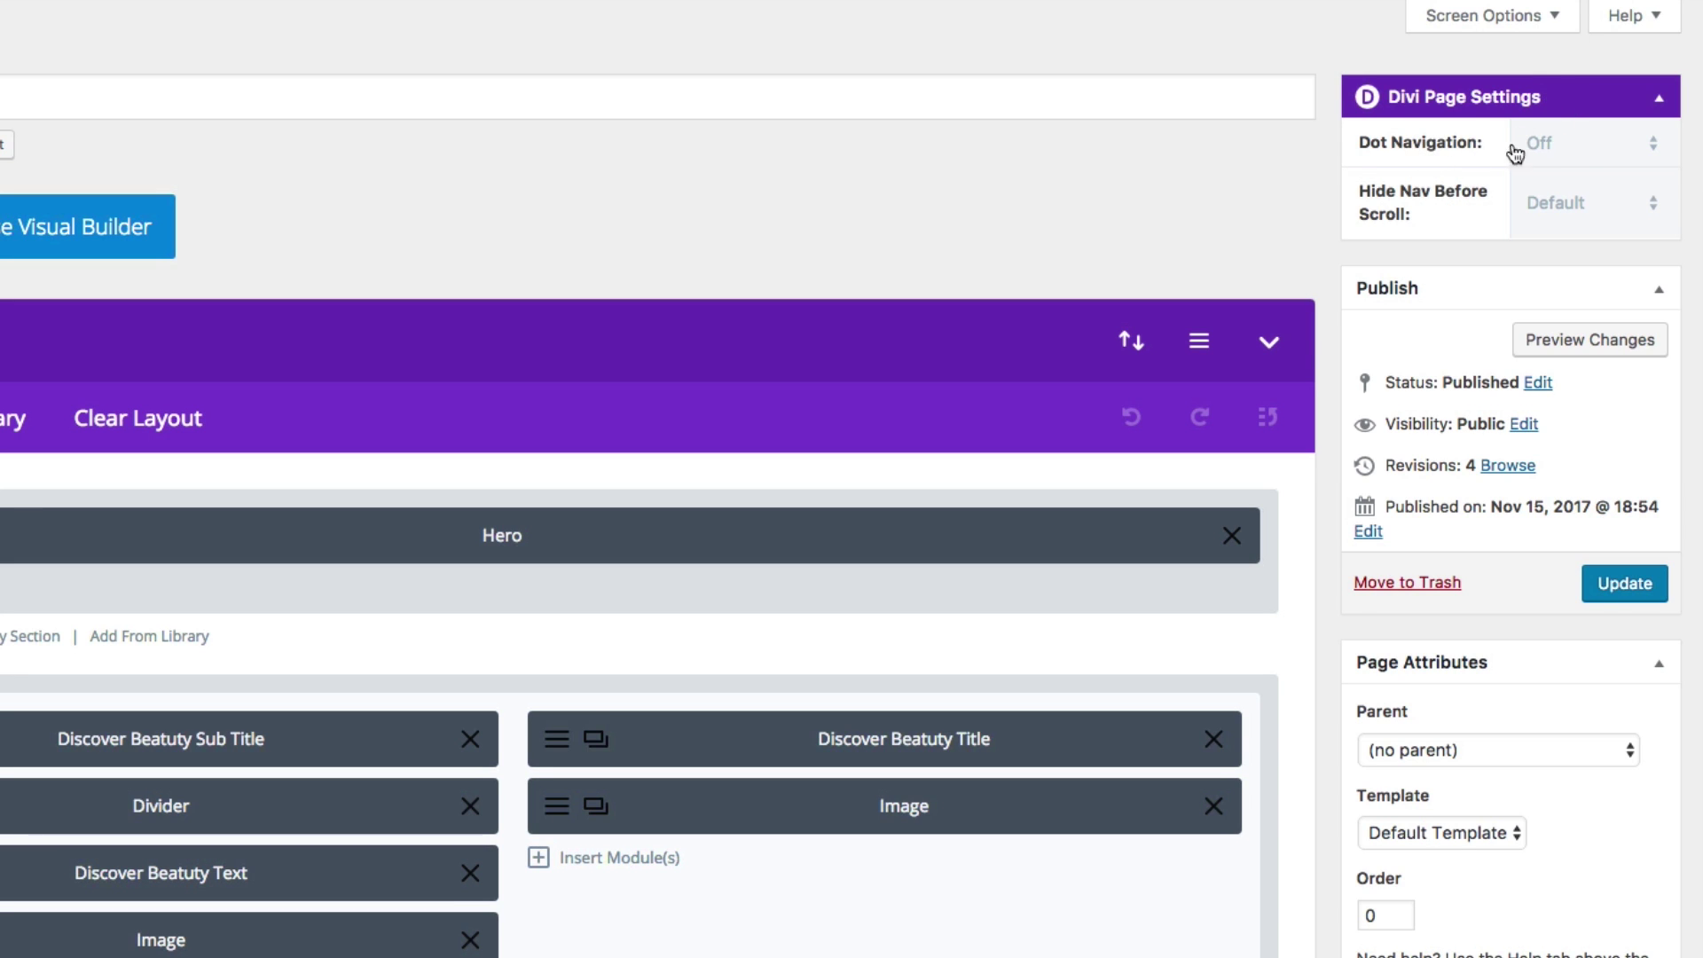
# - Set Divi Page Settings Dot Navigation to On and update the page
pyautogui.click(1573, 145)
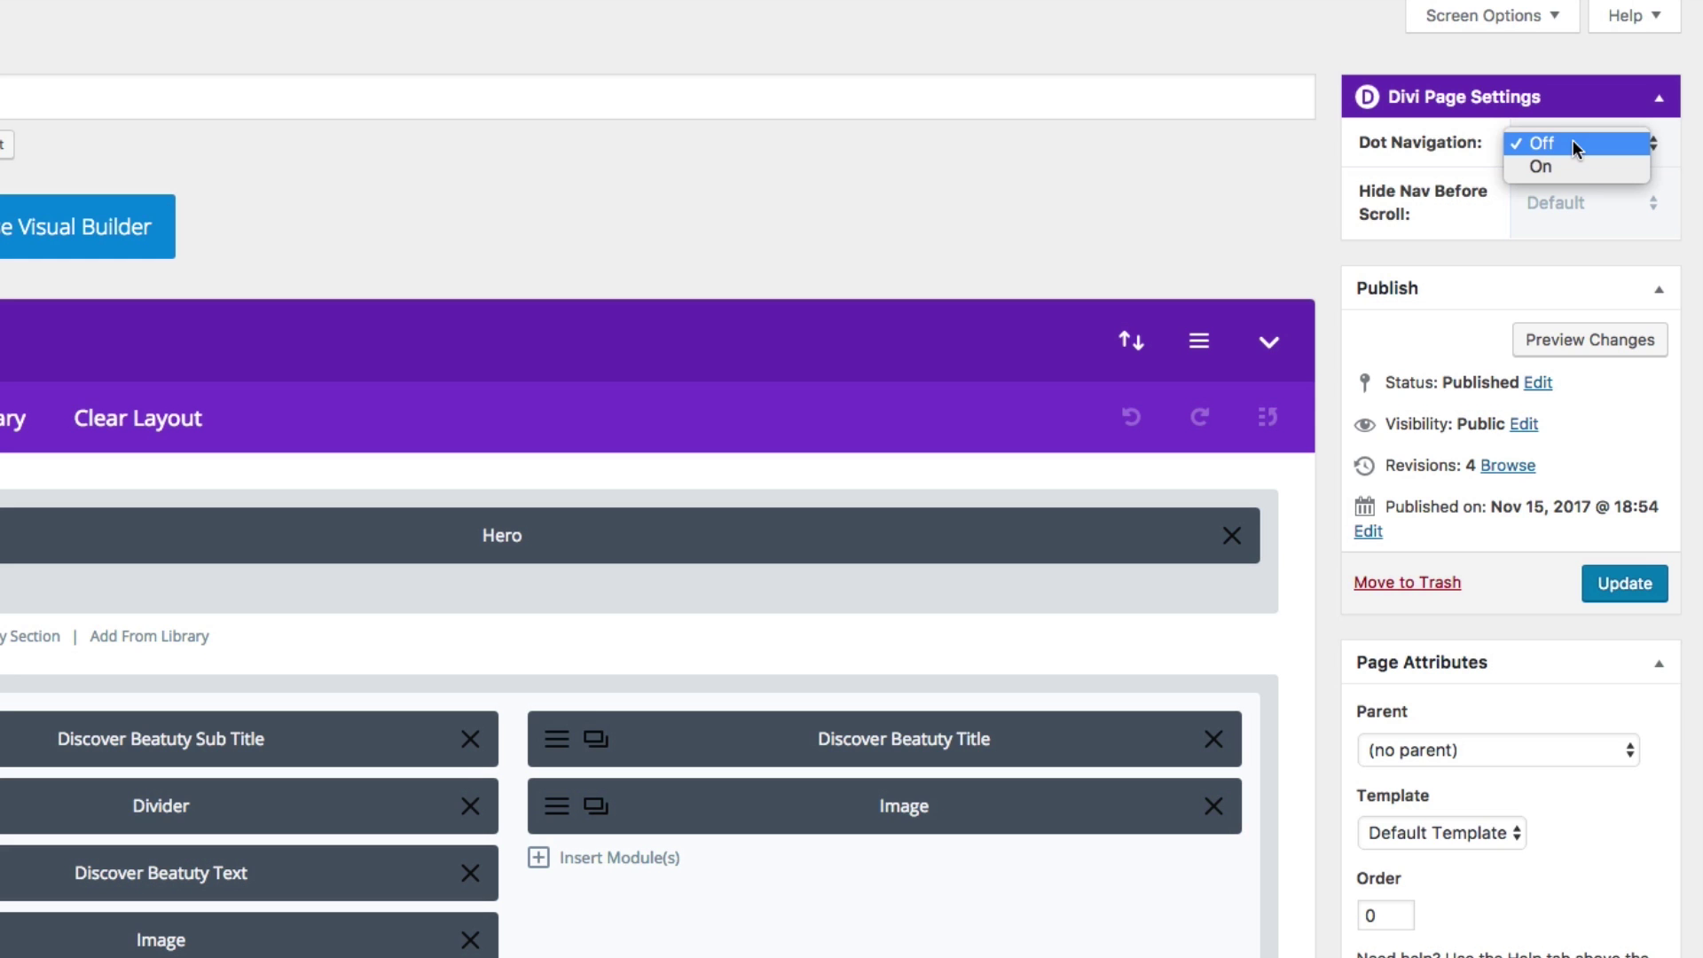
pyautogui.click(1568, 166)
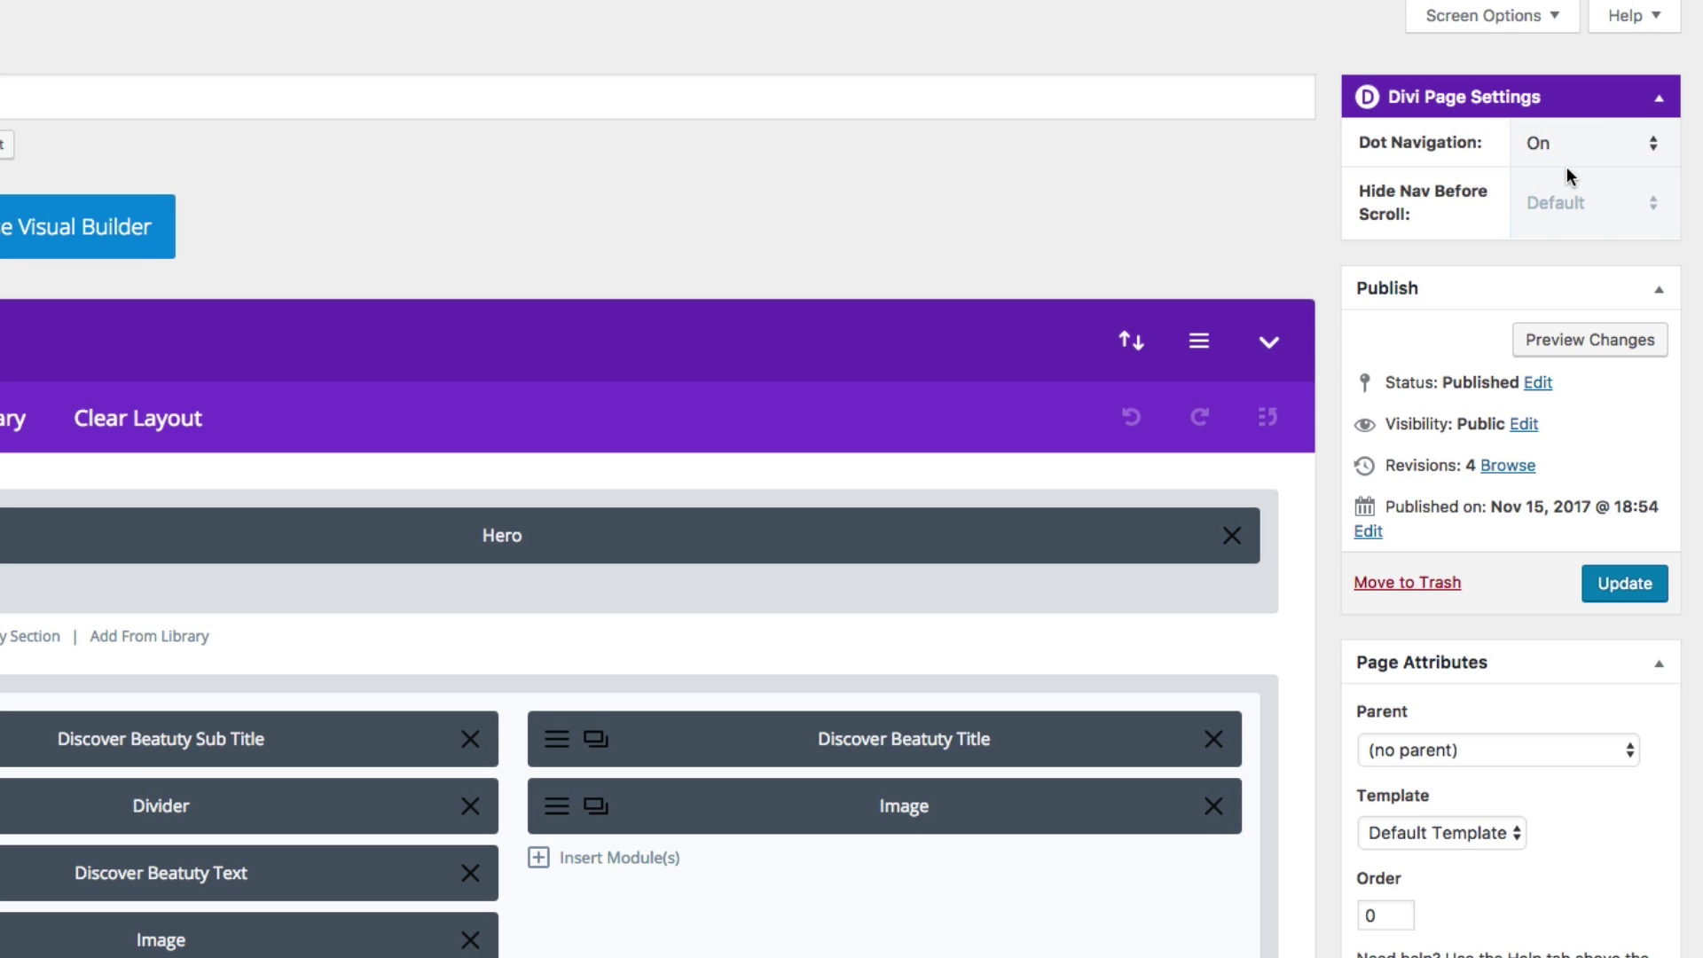
pyautogui.scroll(1, 1563, 167)
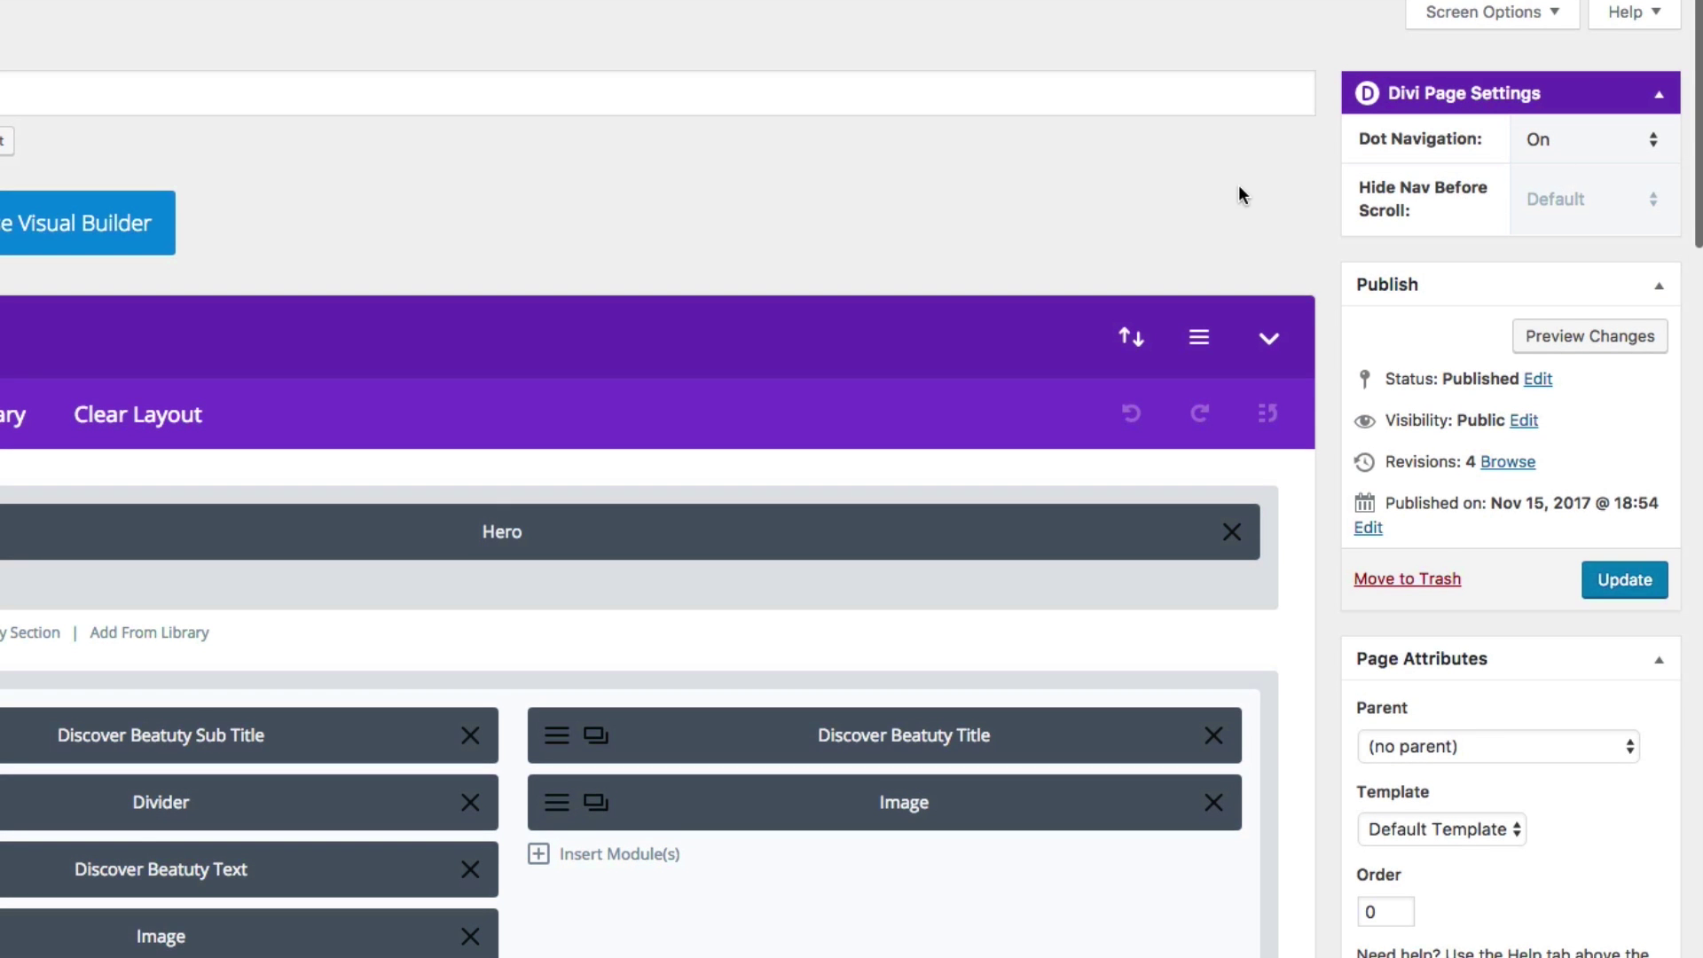
pyautogui.click(1621, 584)
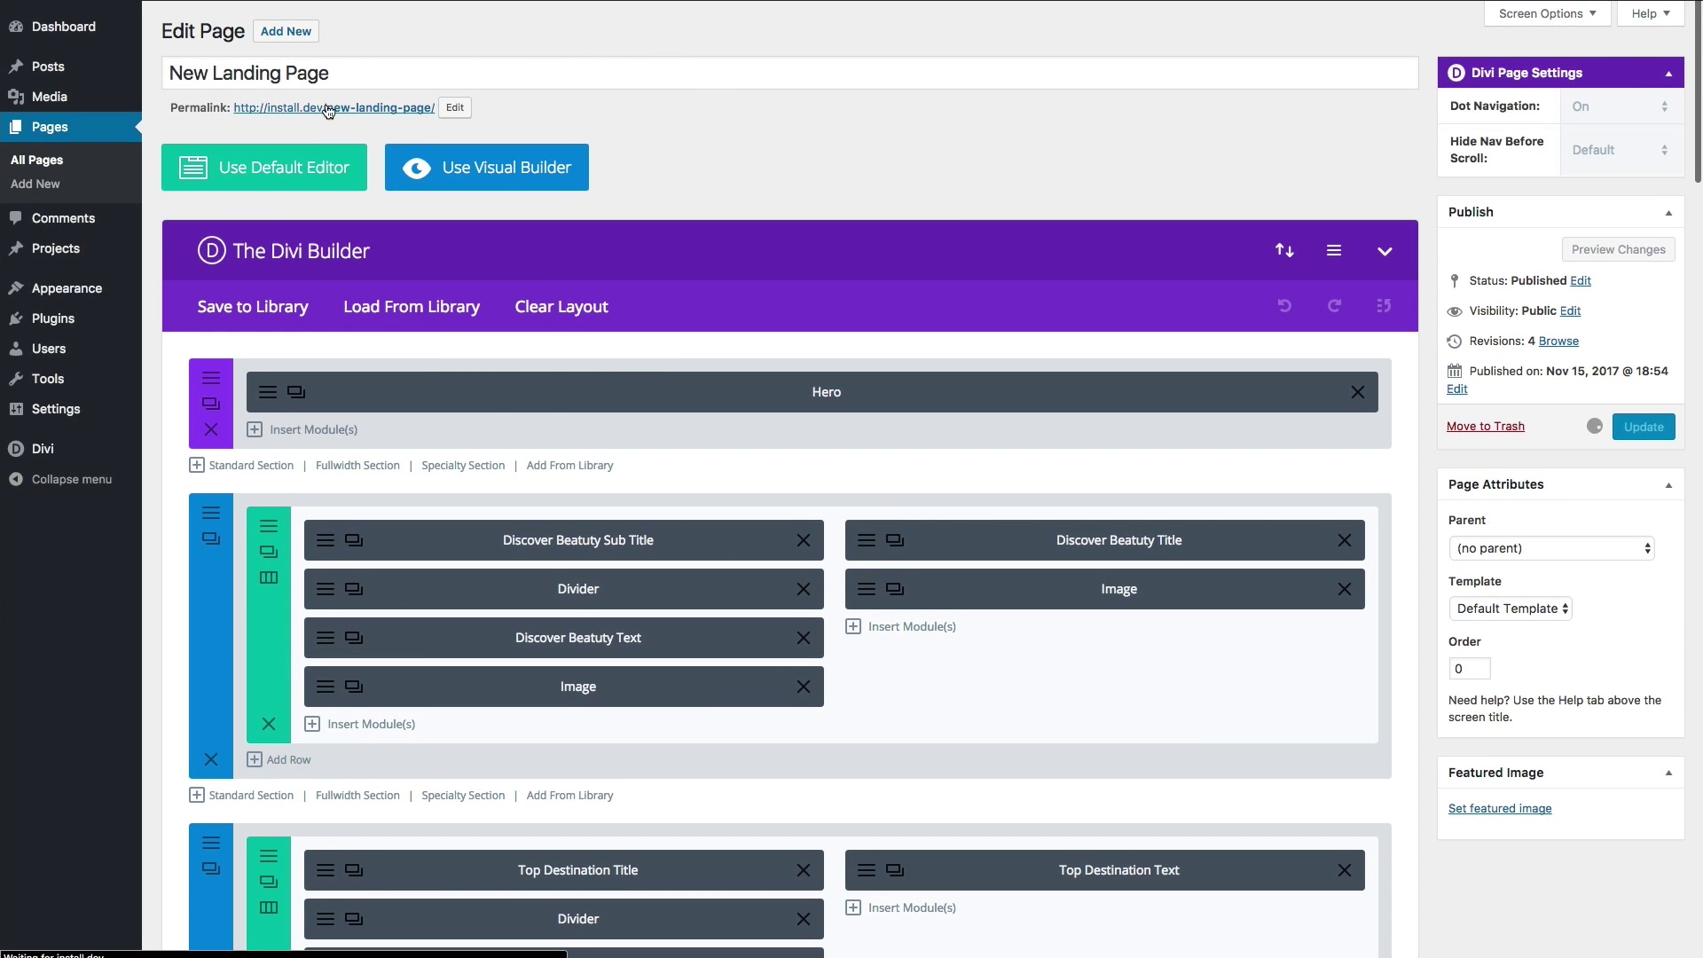
# - View the live page and use the side dots to visit Discover, Top Destinations, Video Tour and below
pyautogui.rightClick(328, 110)
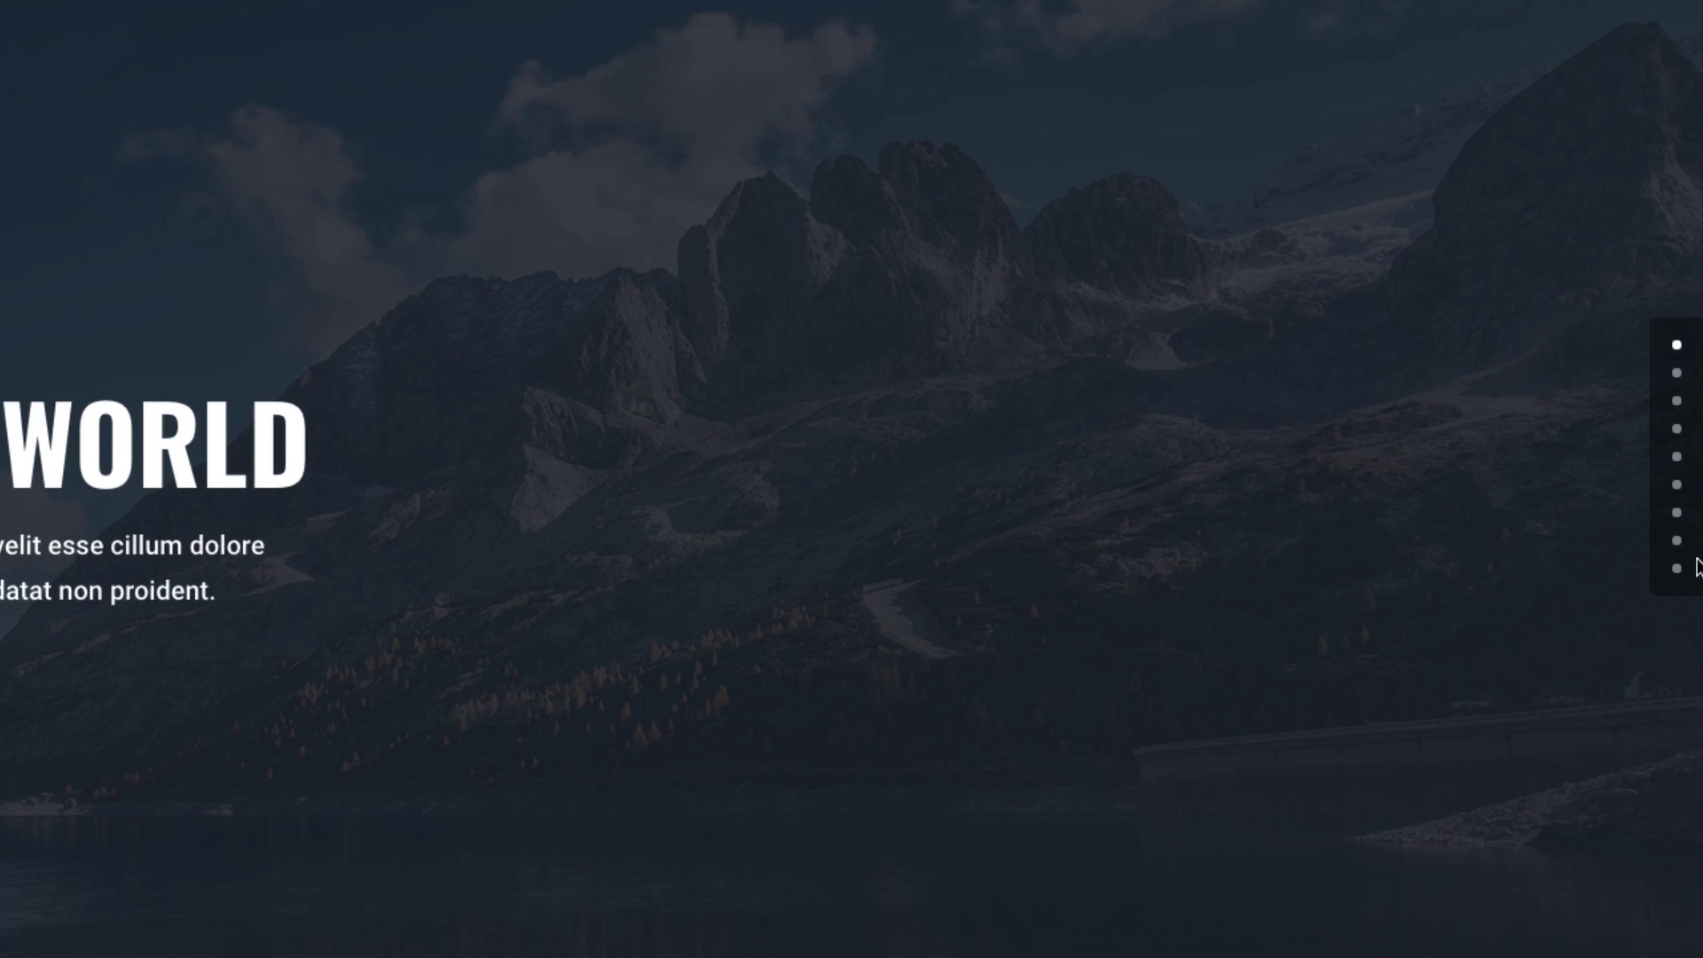
pyautogui.click(1682, 399)
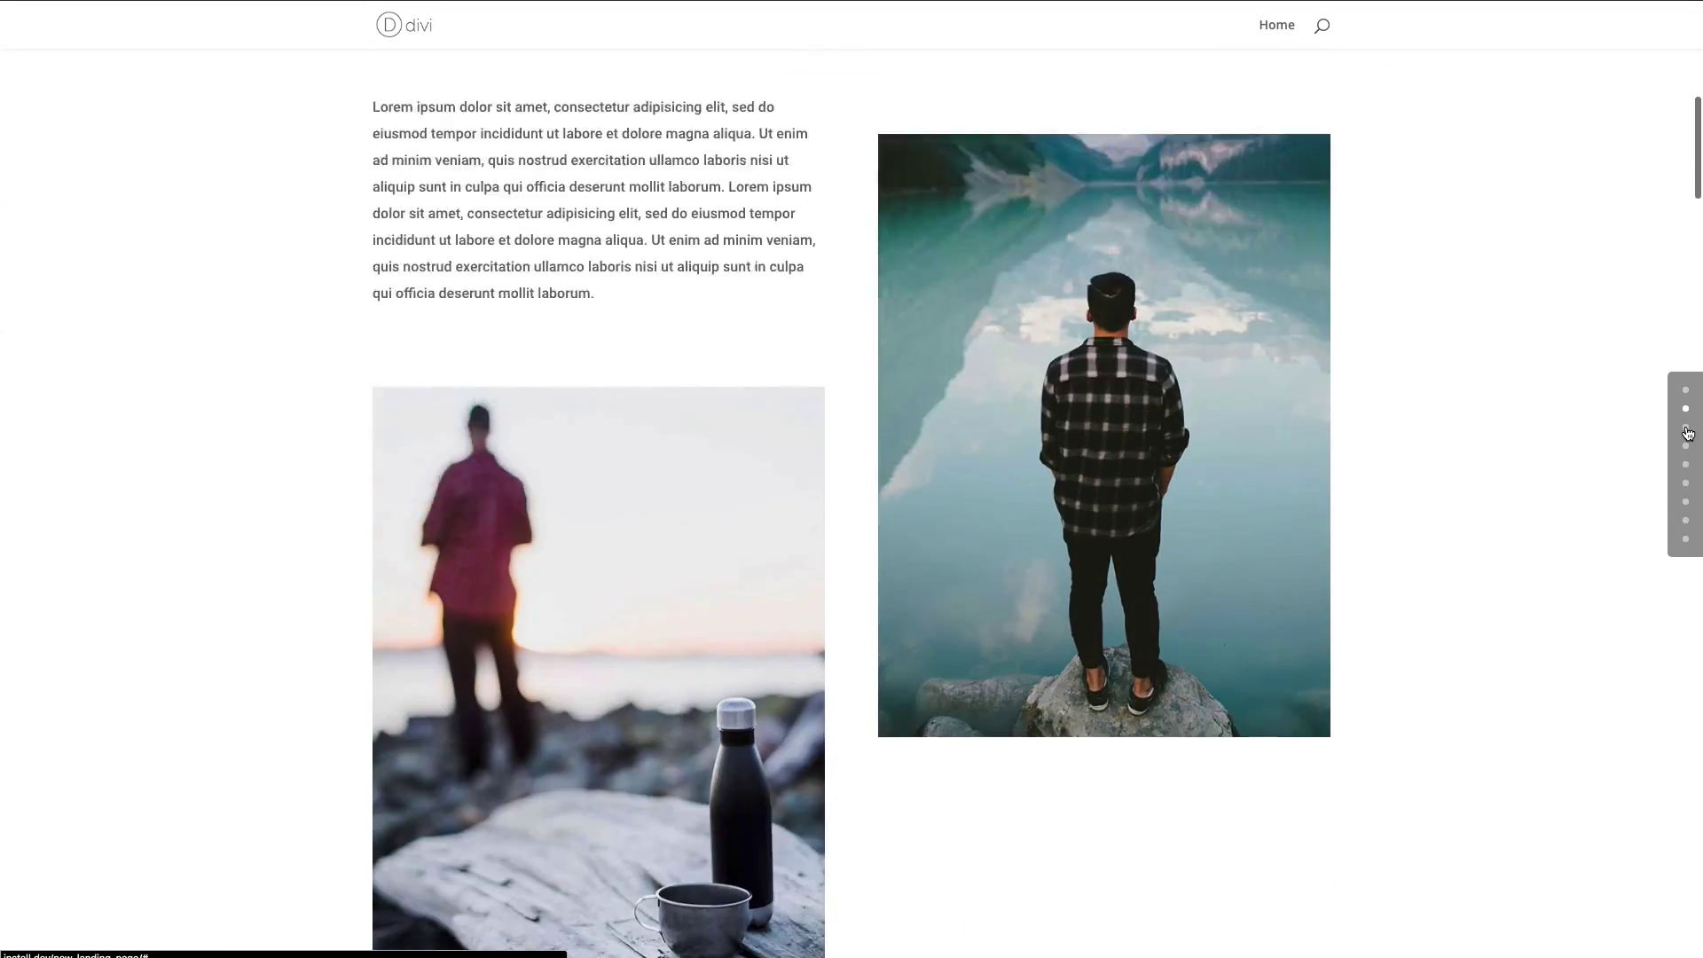
pyautogui.click(1687, 429)
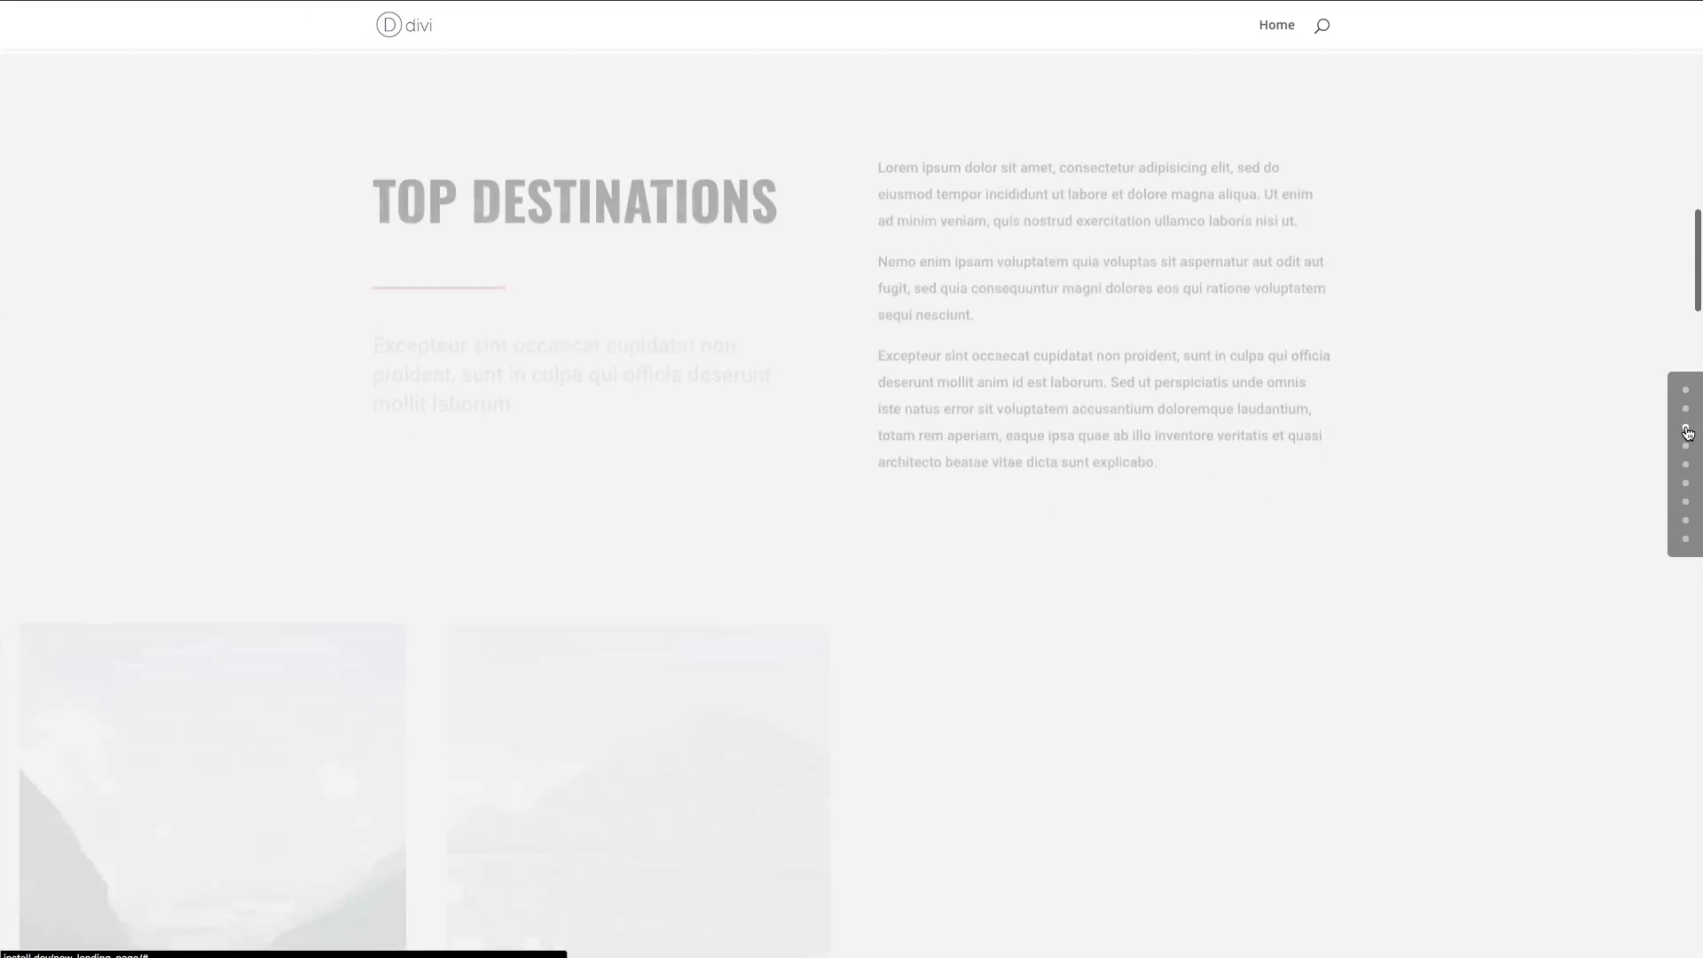
pyautogui.scroll(-2, 1689, 454)
pyautogui.click(1687, 447)
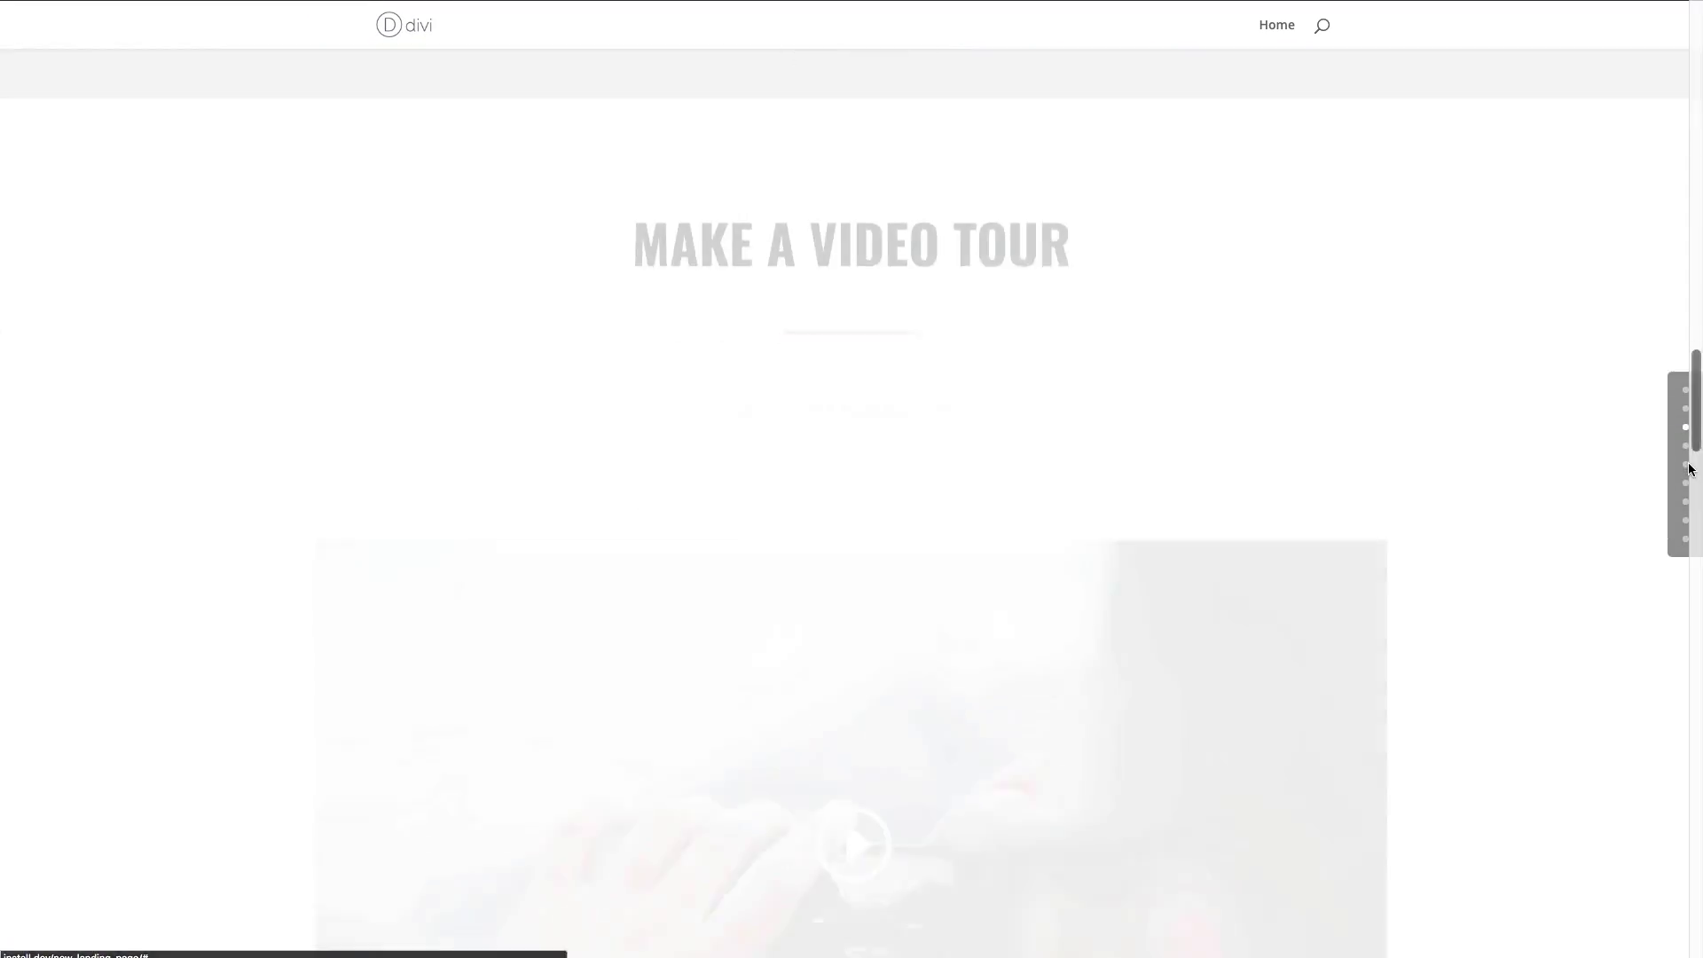
pyautogui.click(1686, 466)
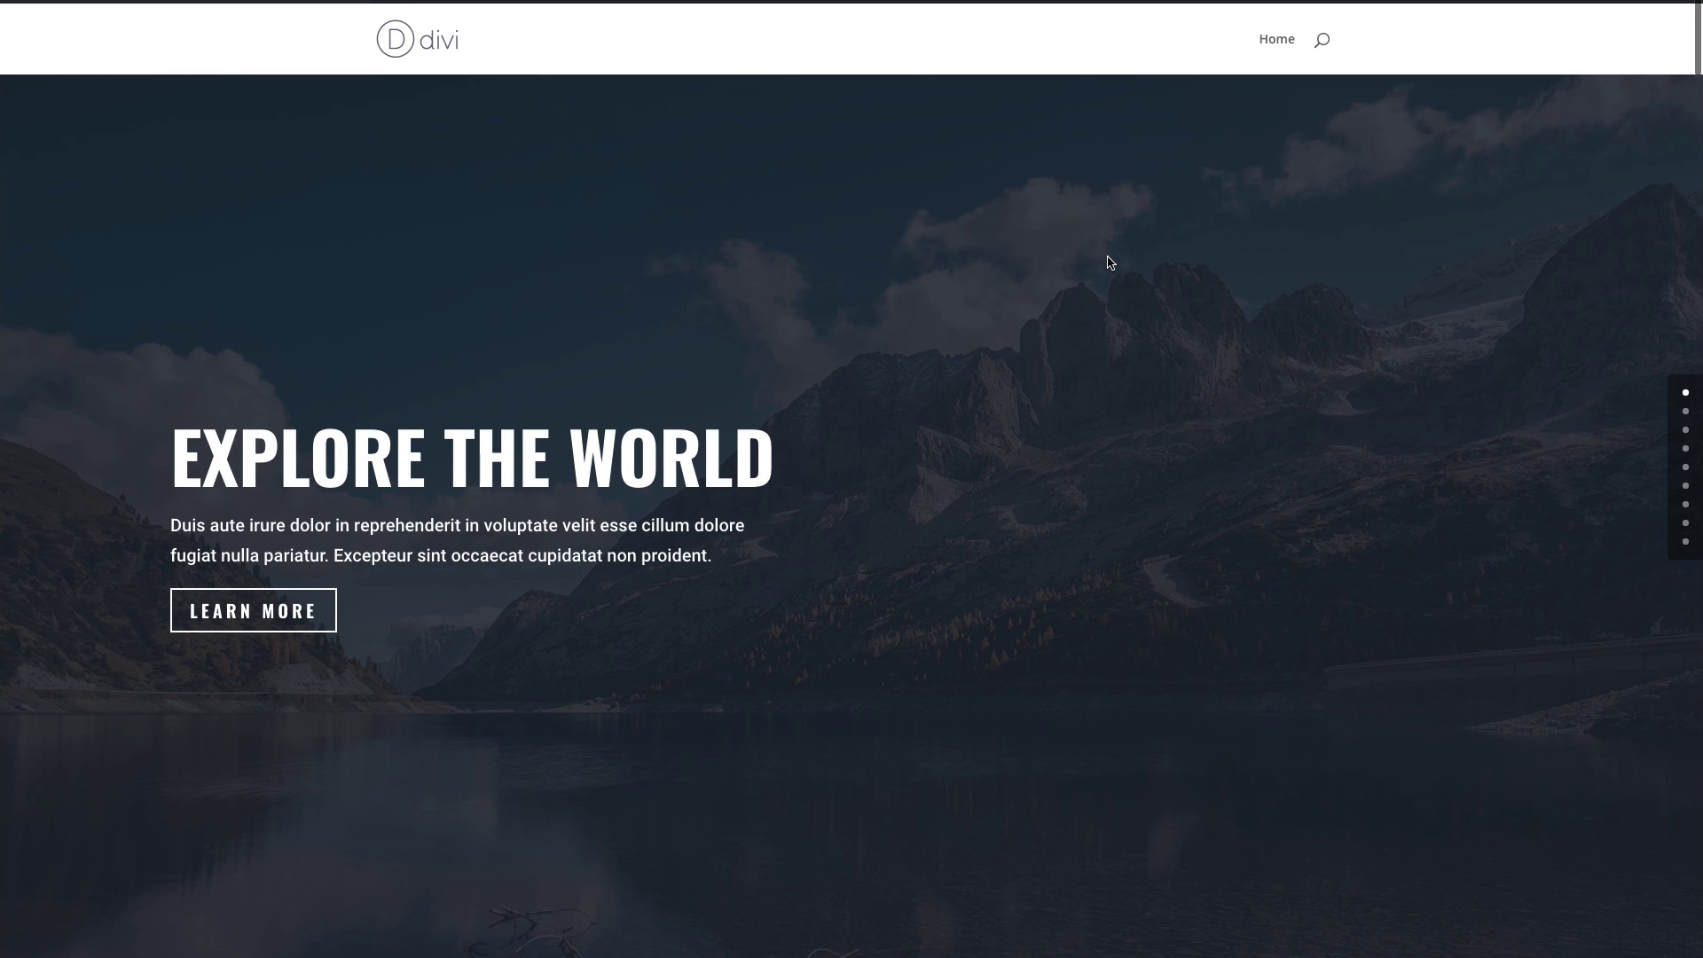
# - Enable the Visual Builder on the landing page and open the Discover Unlimited Beauty section settings
pyautogui.scroll(-3, 1109, 262)
pyautogui.scroll(-5, 1109, 262)
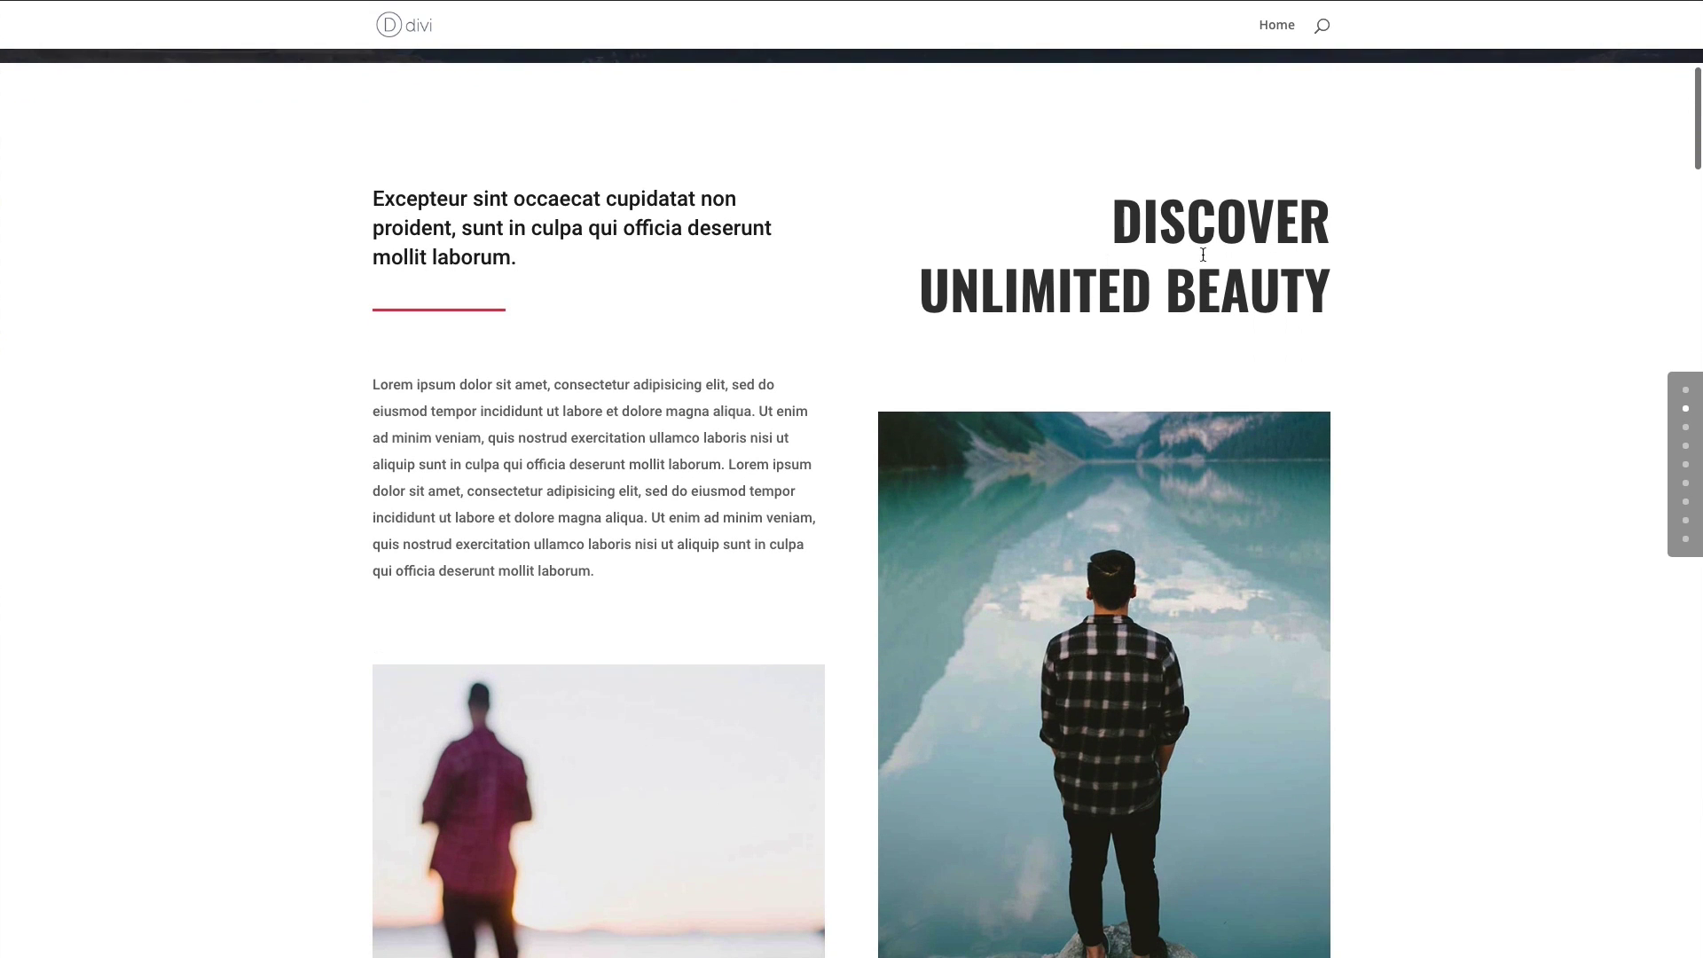
pyautogui.click(367, 3)
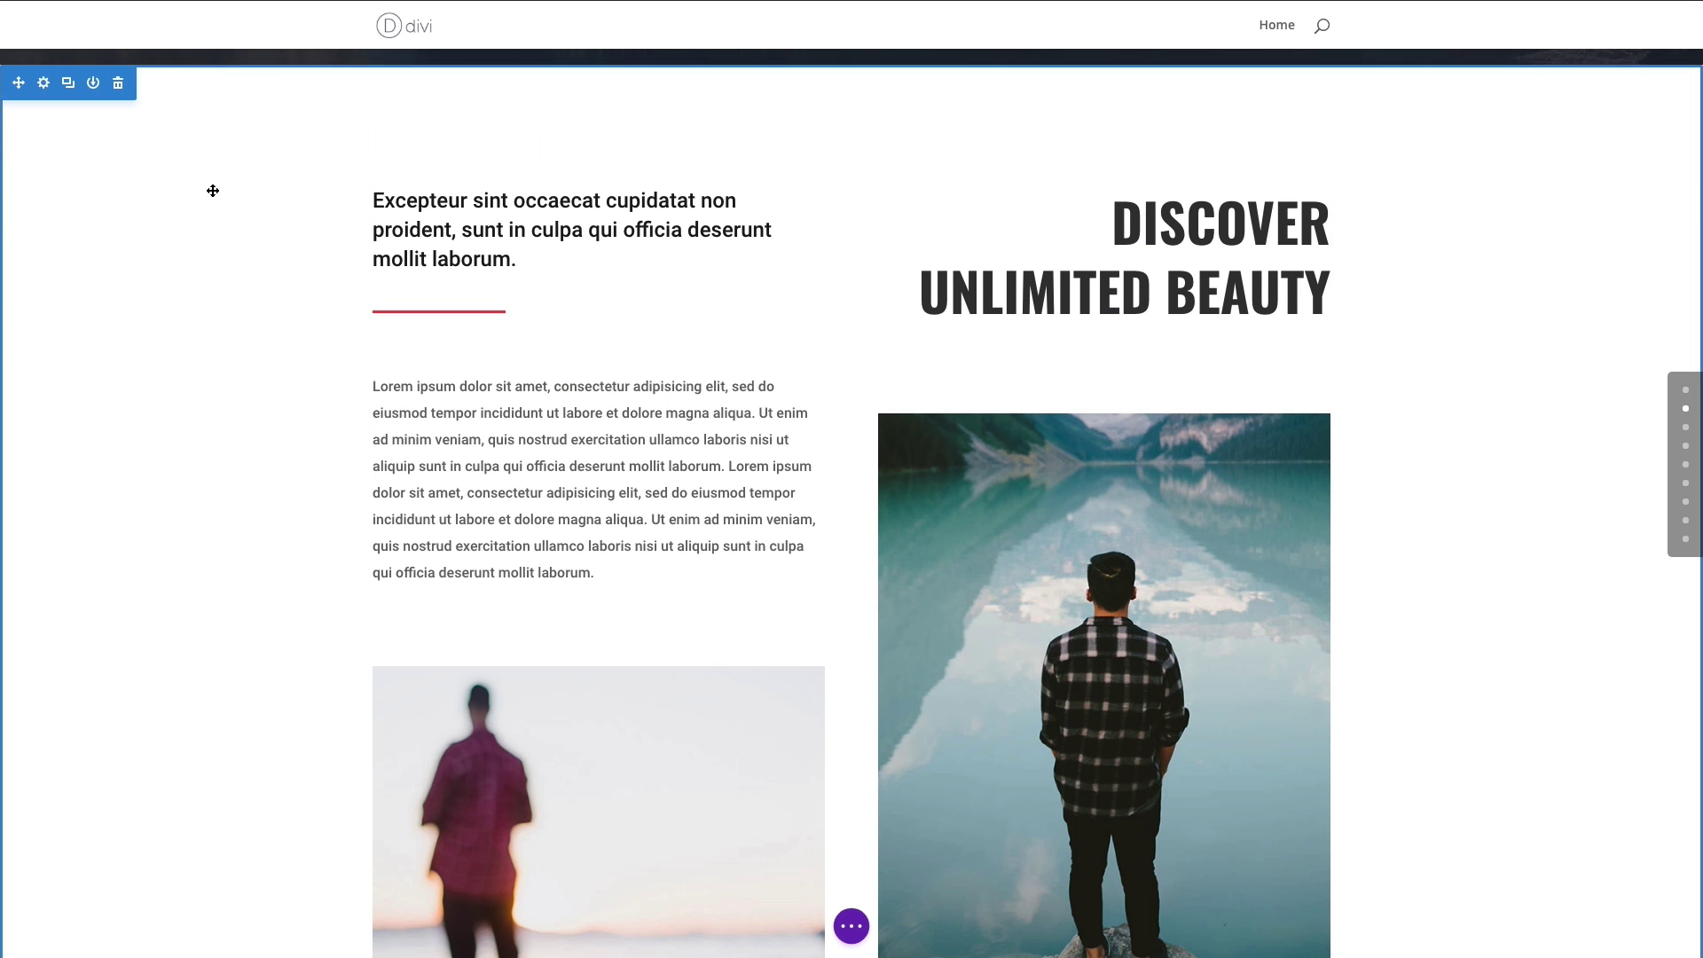
pyautogui.scroll(1, 224, 281)
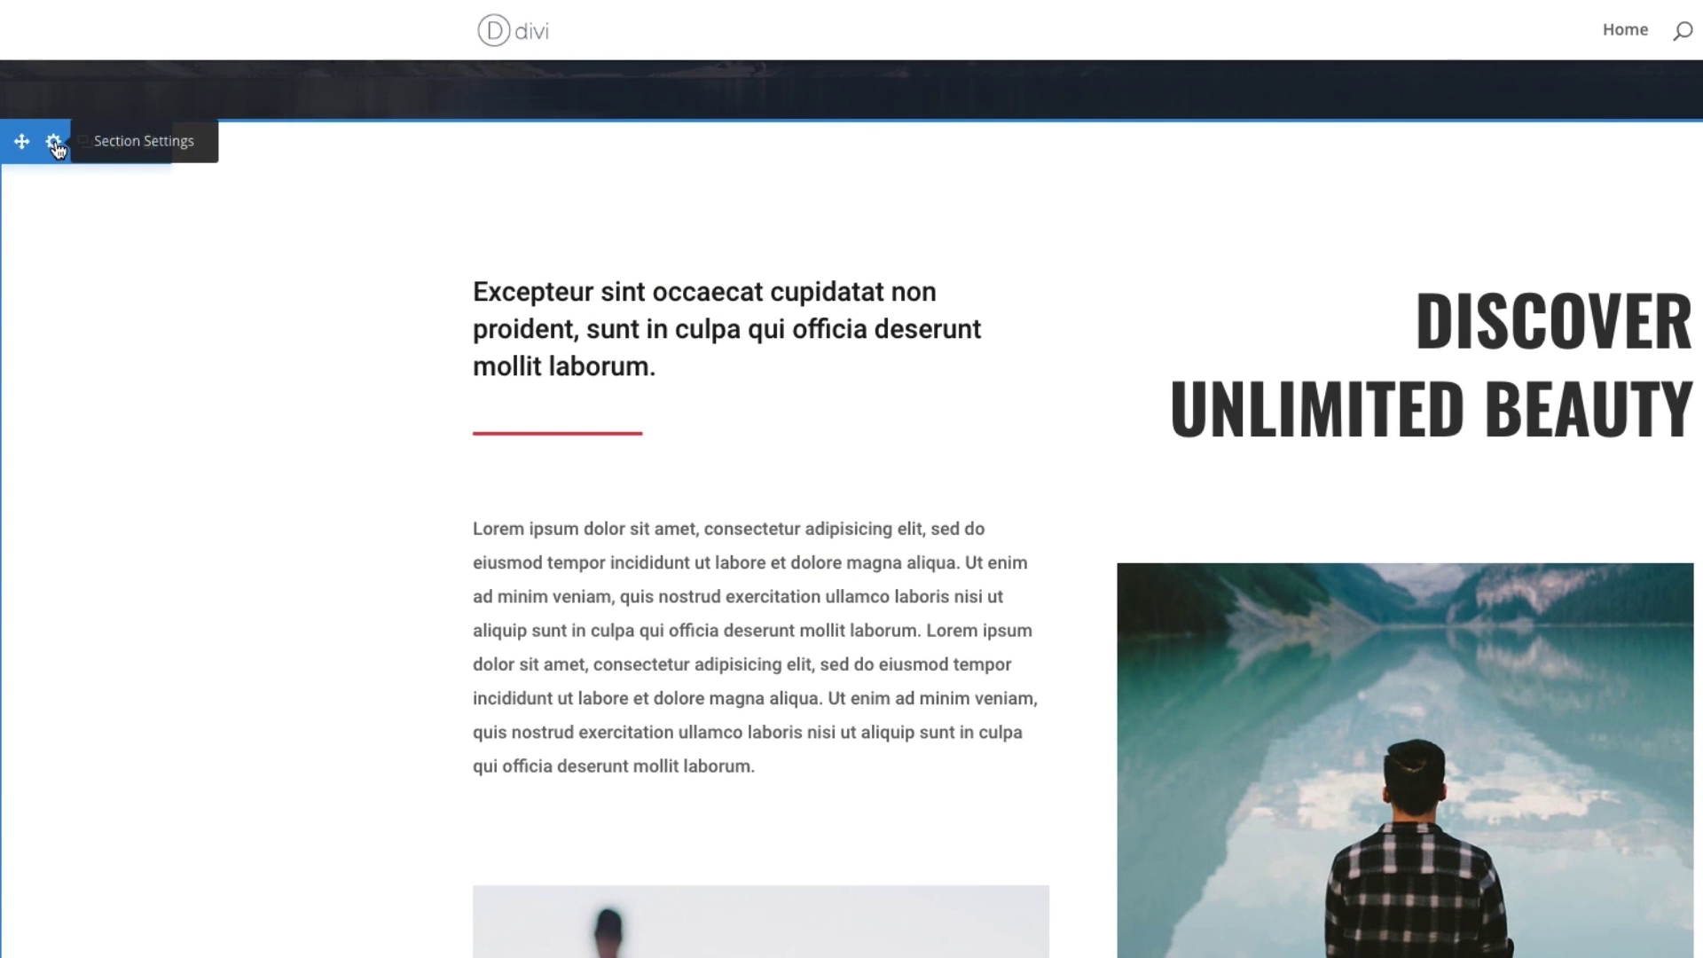
pyautogui.click(55, 144)
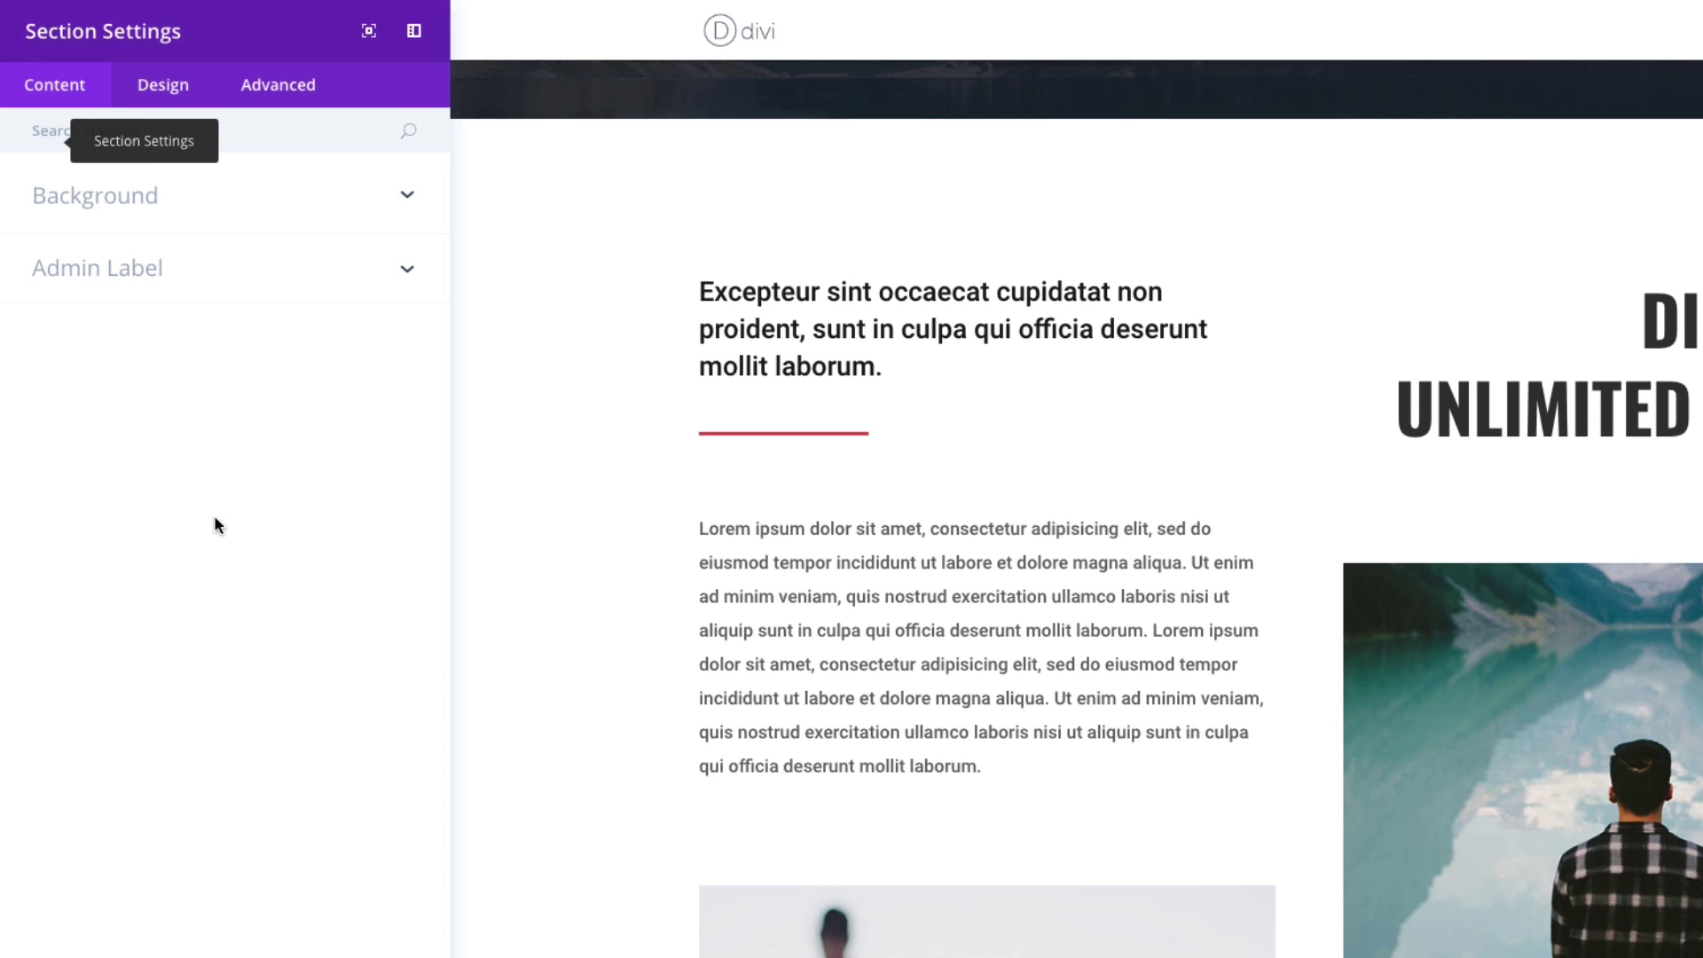
# - Enter 'discover' as the section CSS ID under Advanced > CSS ID & Classes and close settings
pyautogui.click(283, 96)
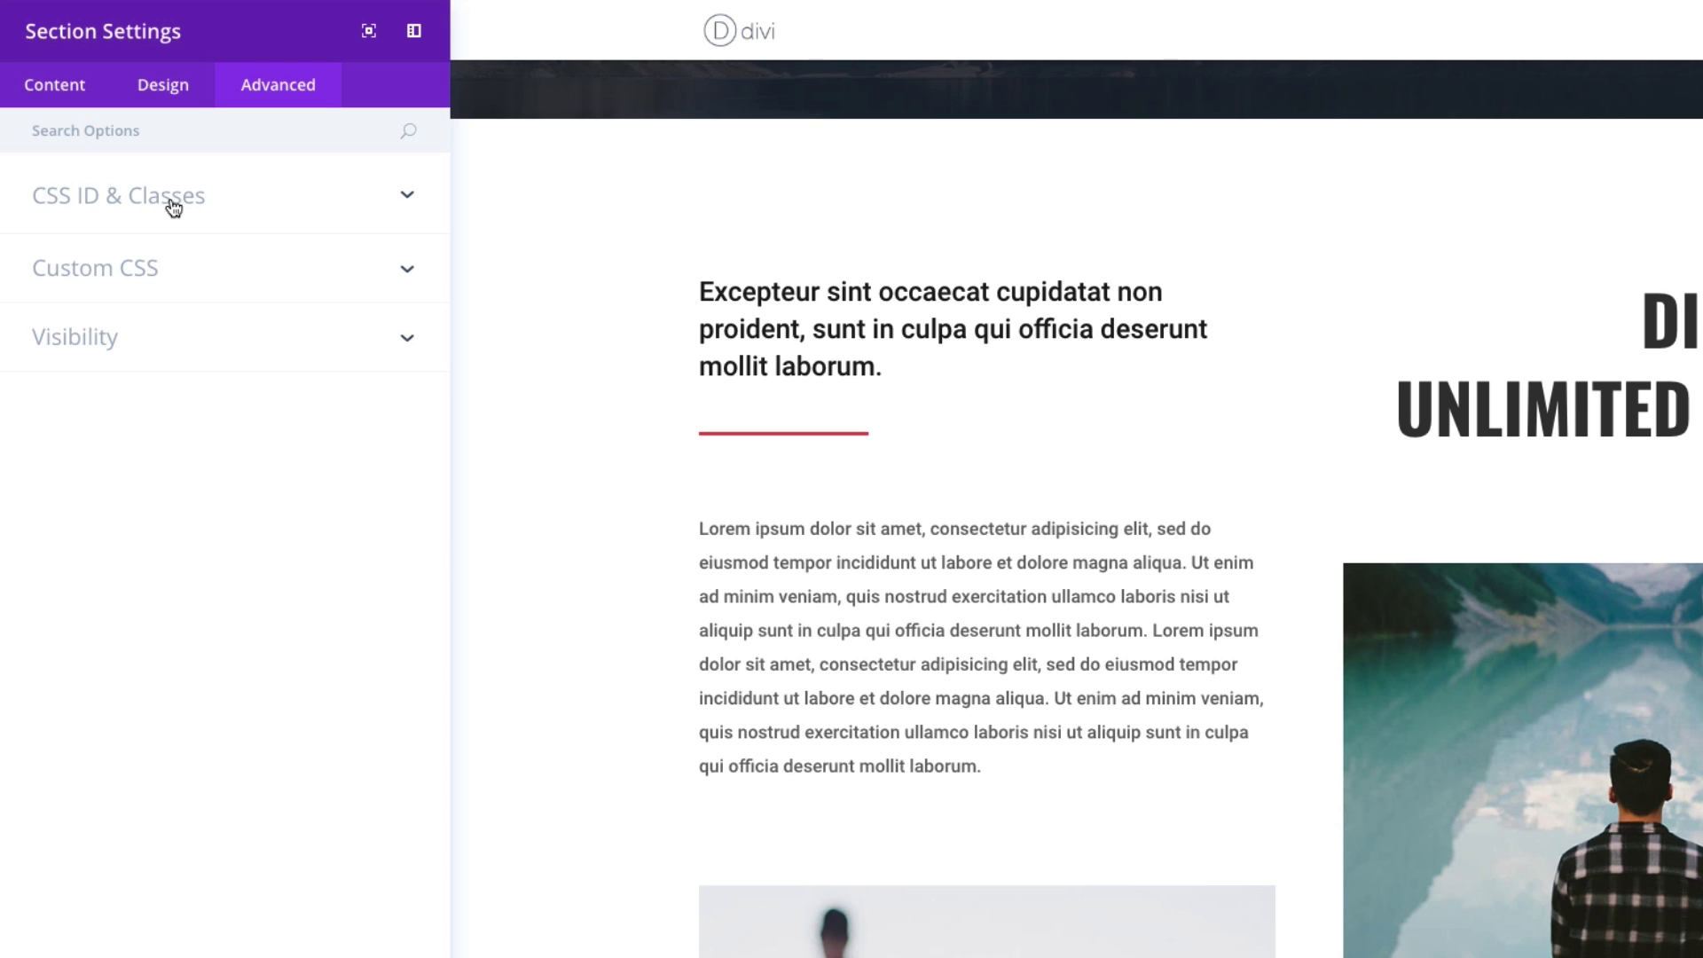
pyautogui.click(324, 206)
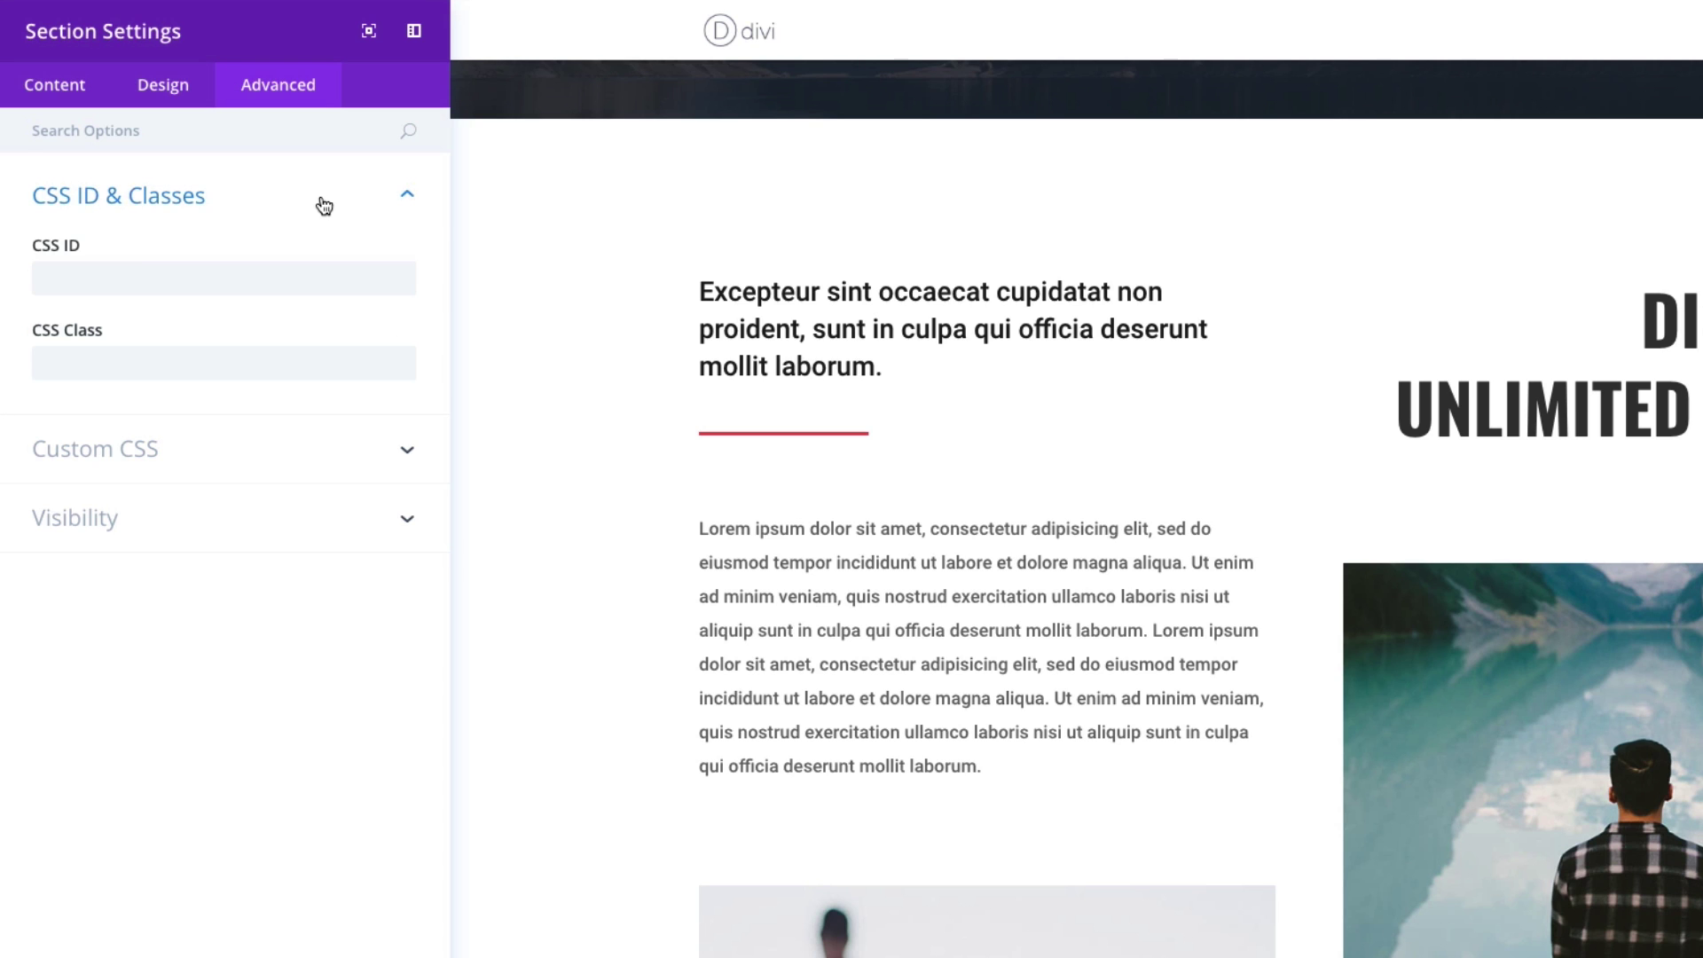
pyautogui.click(134, 278)
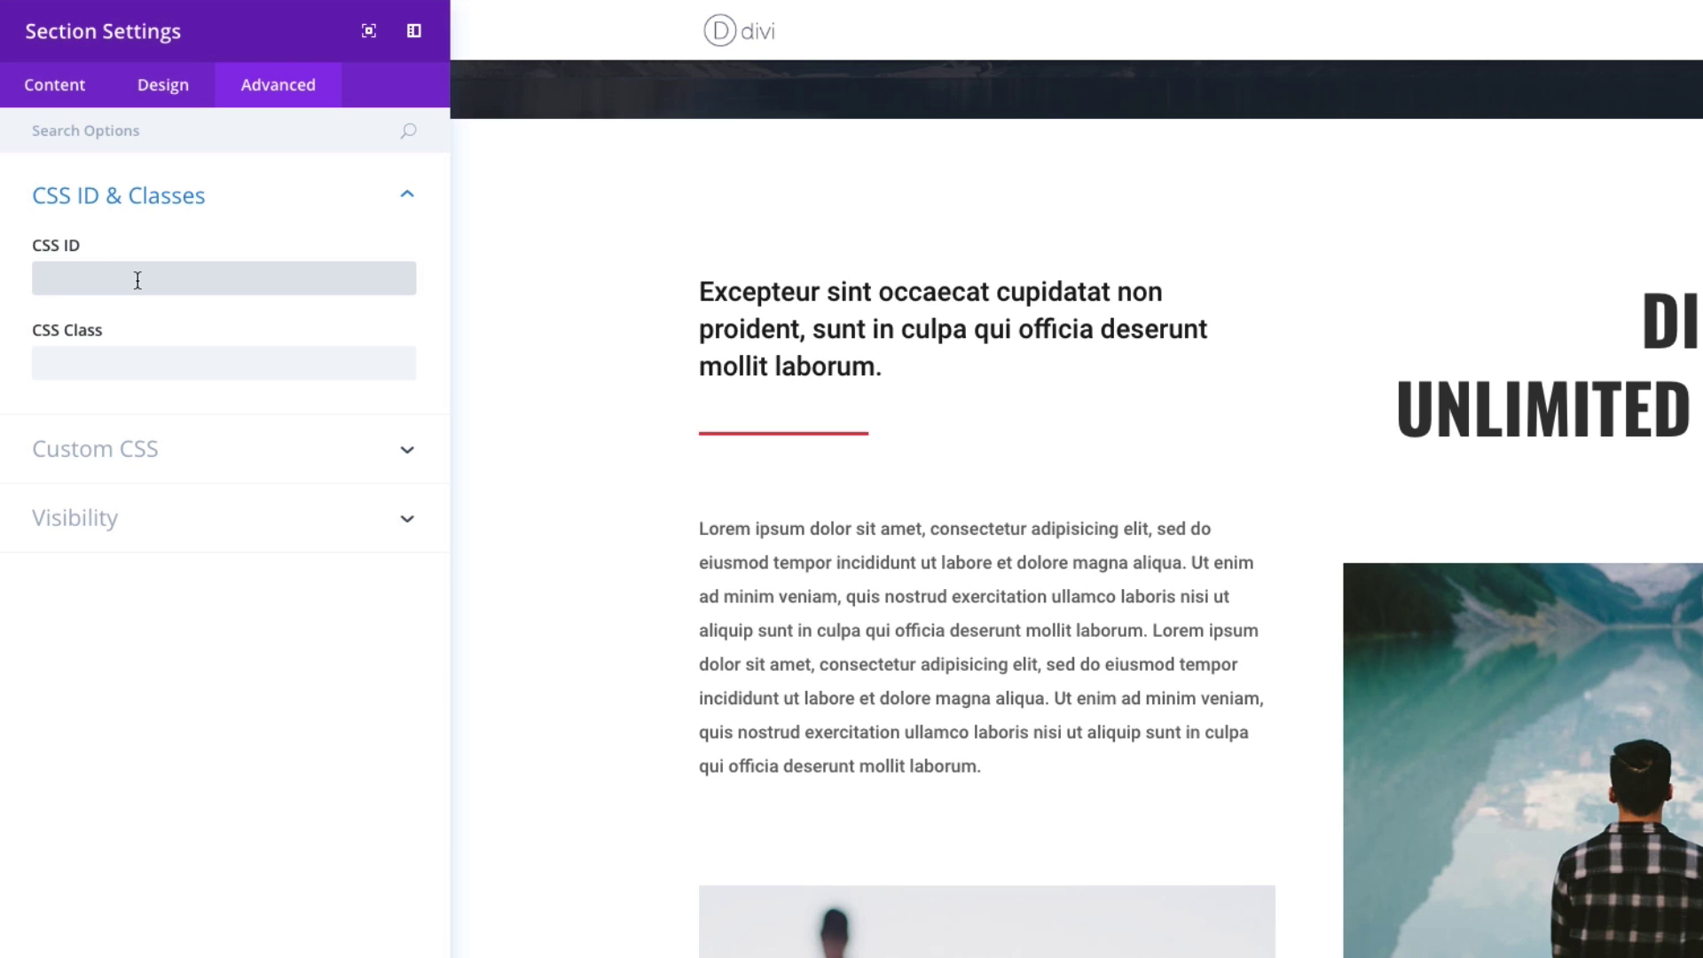
pyautogui.write('discover')
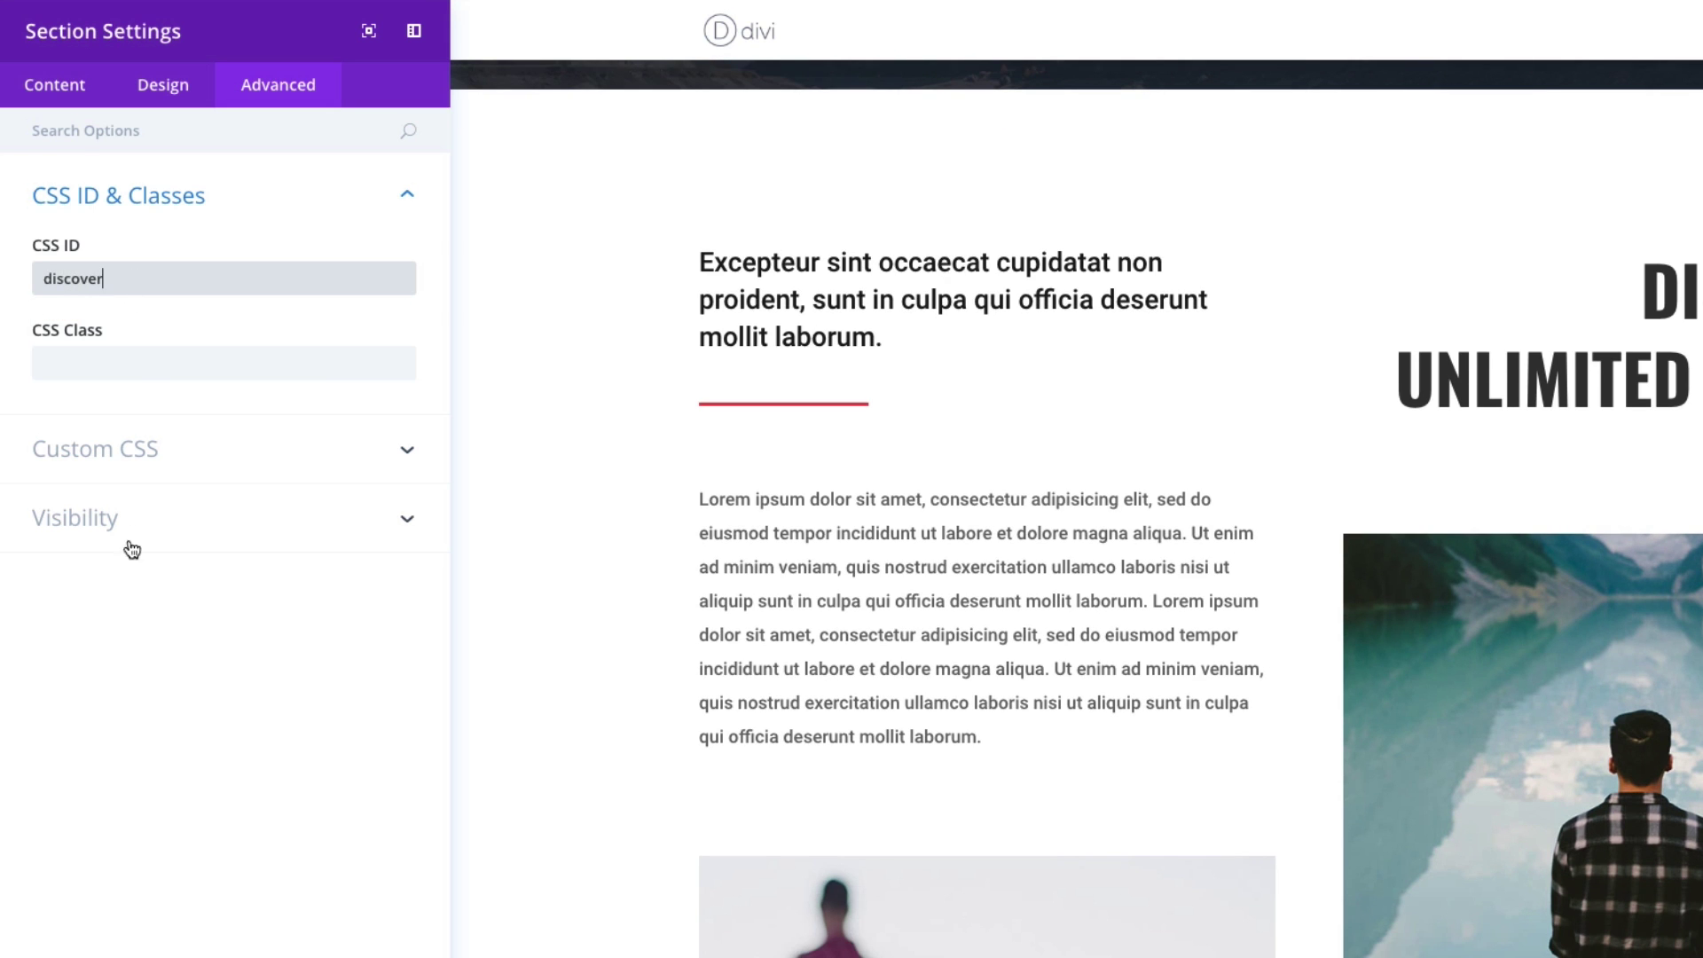
pyautogui.hotkey('ctrl', 'Return')
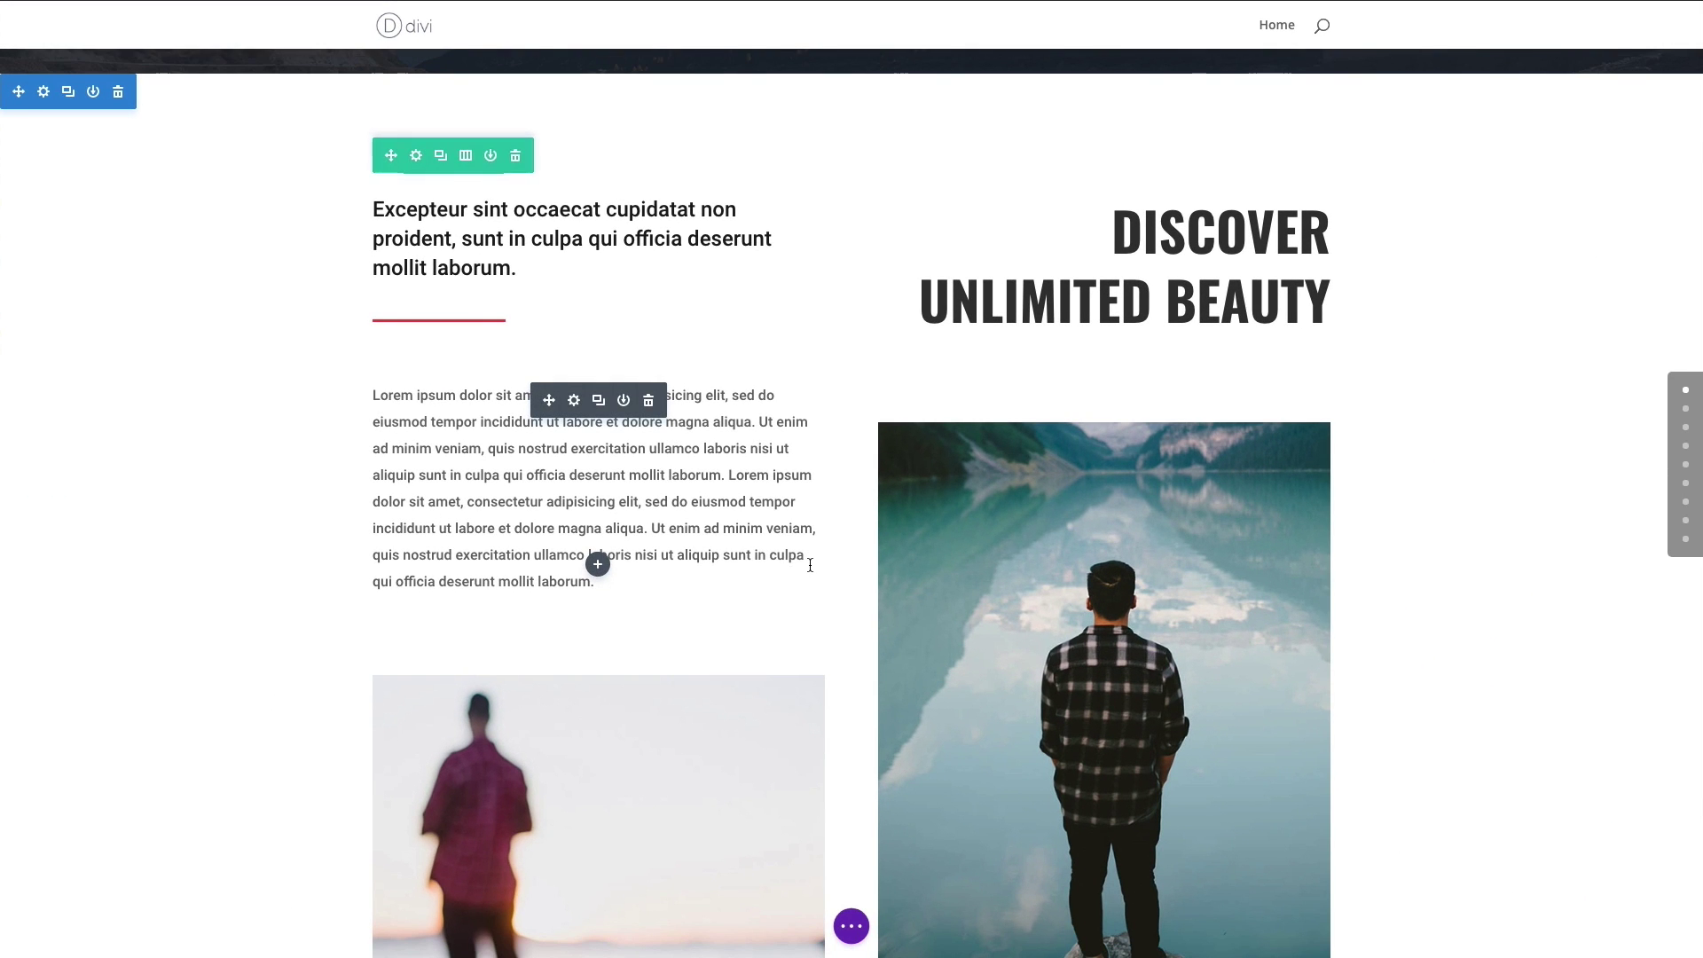
# - Set the Top Destinations section's Advanced CSS ID to 'destinations' and close its settings
pyautogui.scroll(-5, 810, 564)
pyautogui.scroll(-8, 810, 565)
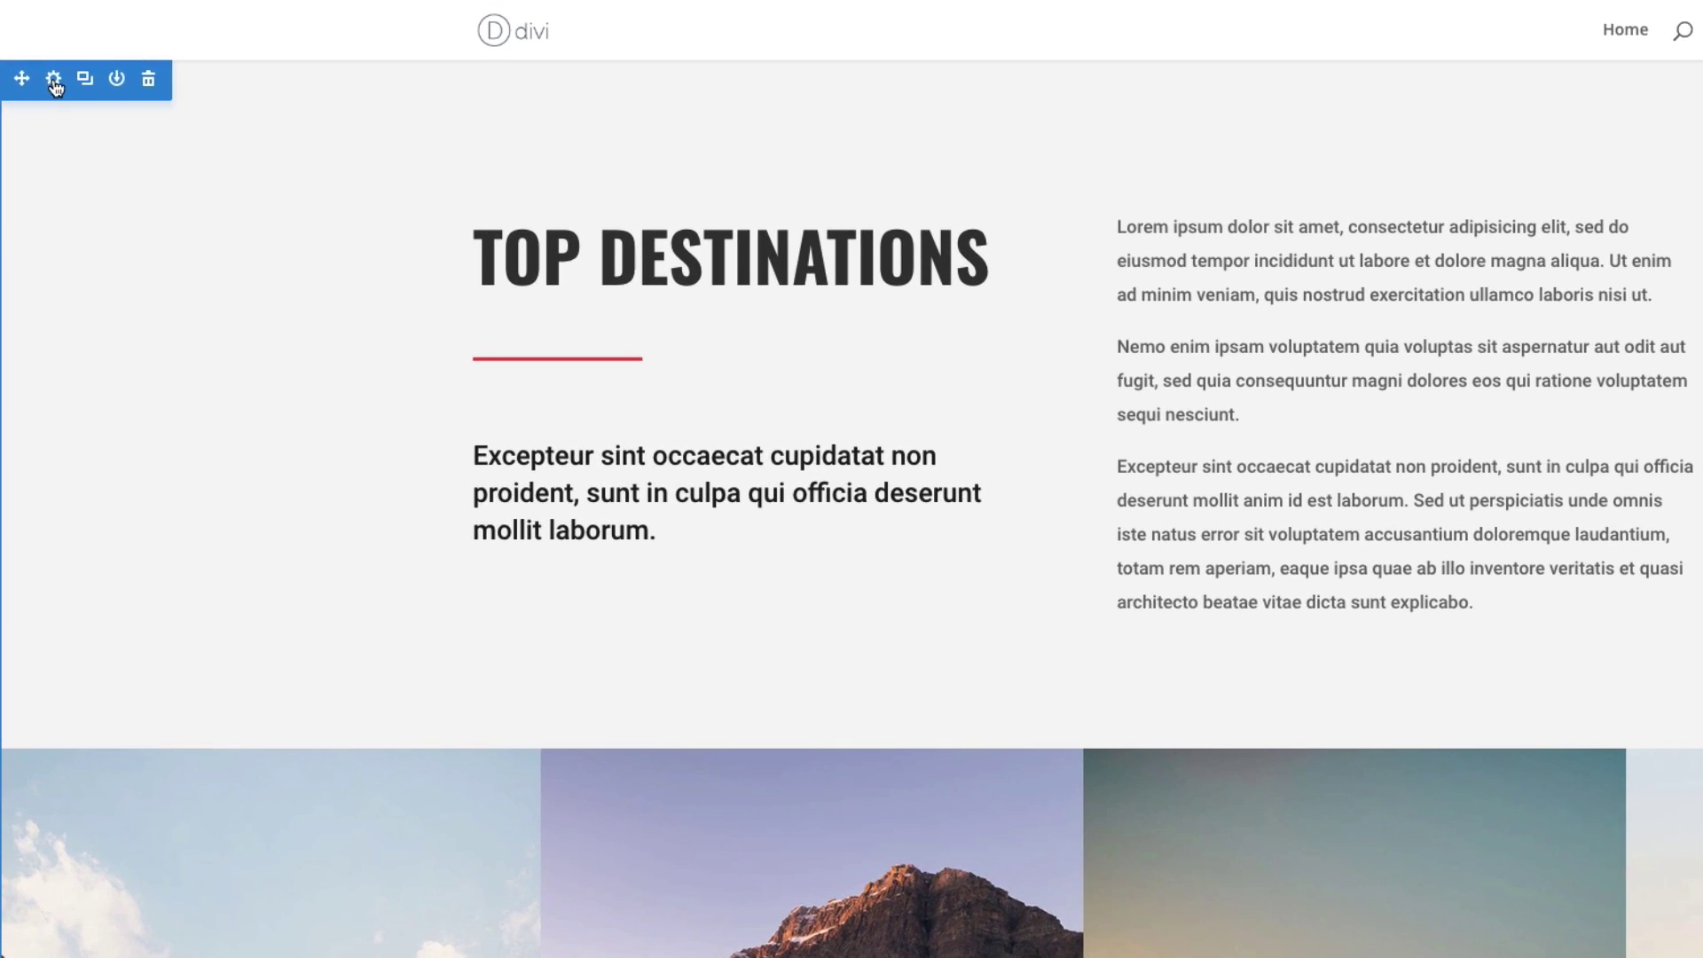
pyautogui.click(43, 65)
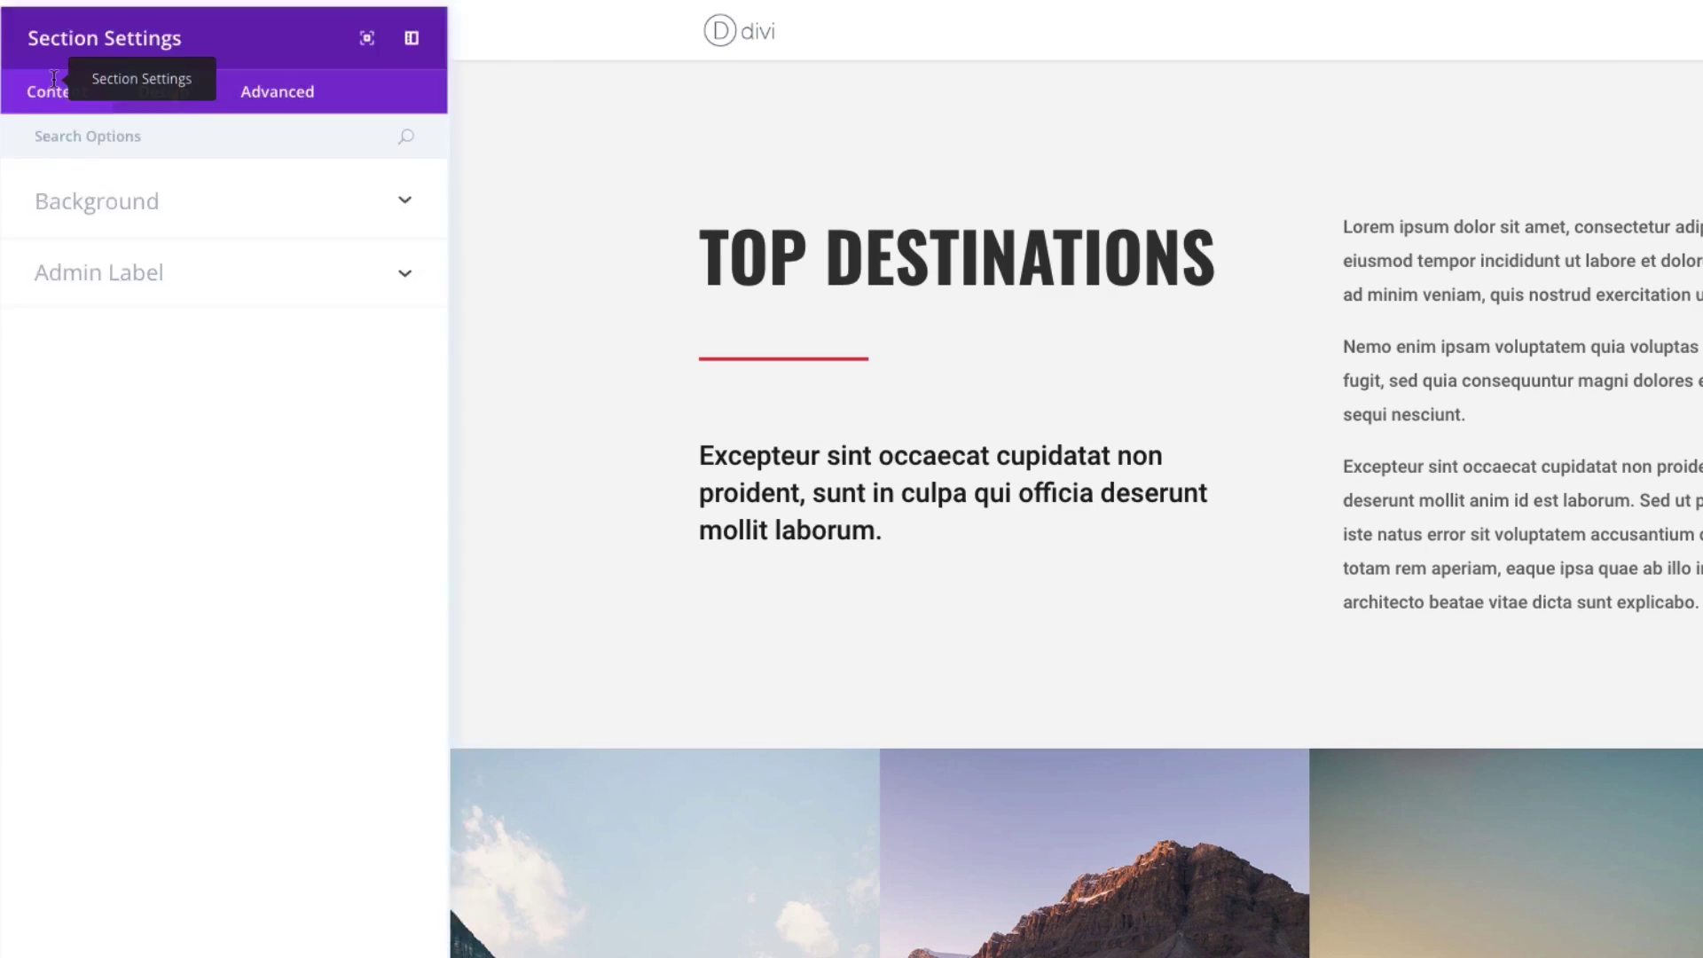
pyautogui.click(296, 91)
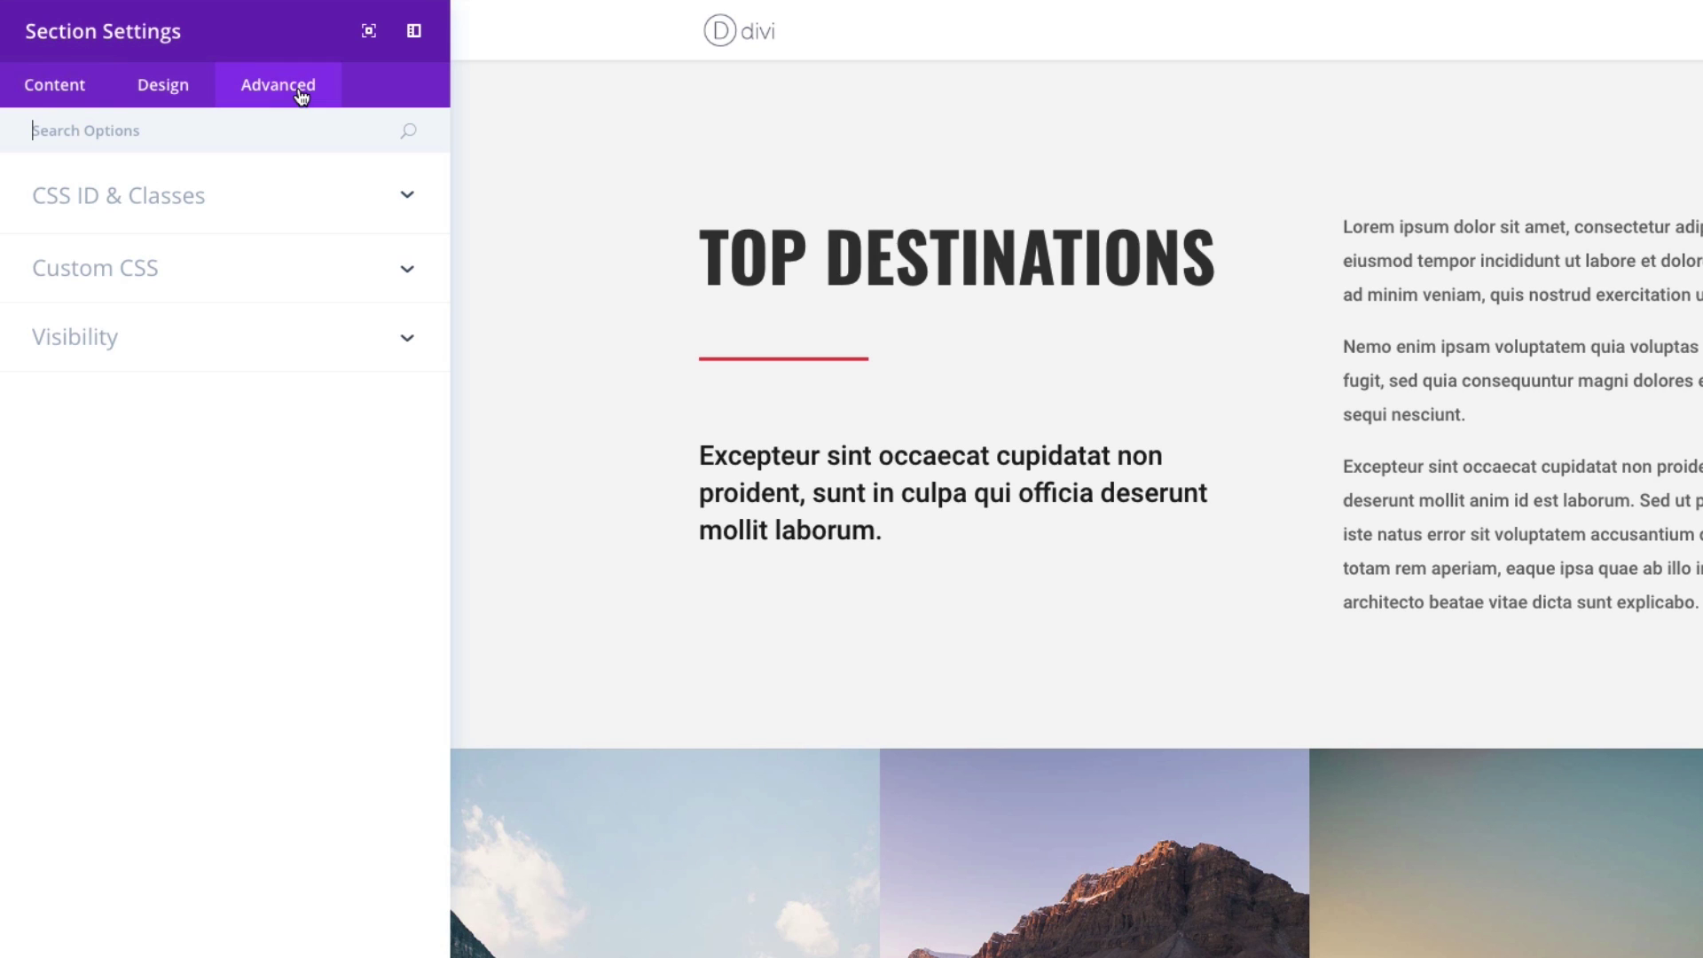
pyautogui.click(206, 204)
pyautogui.click(120, 281)
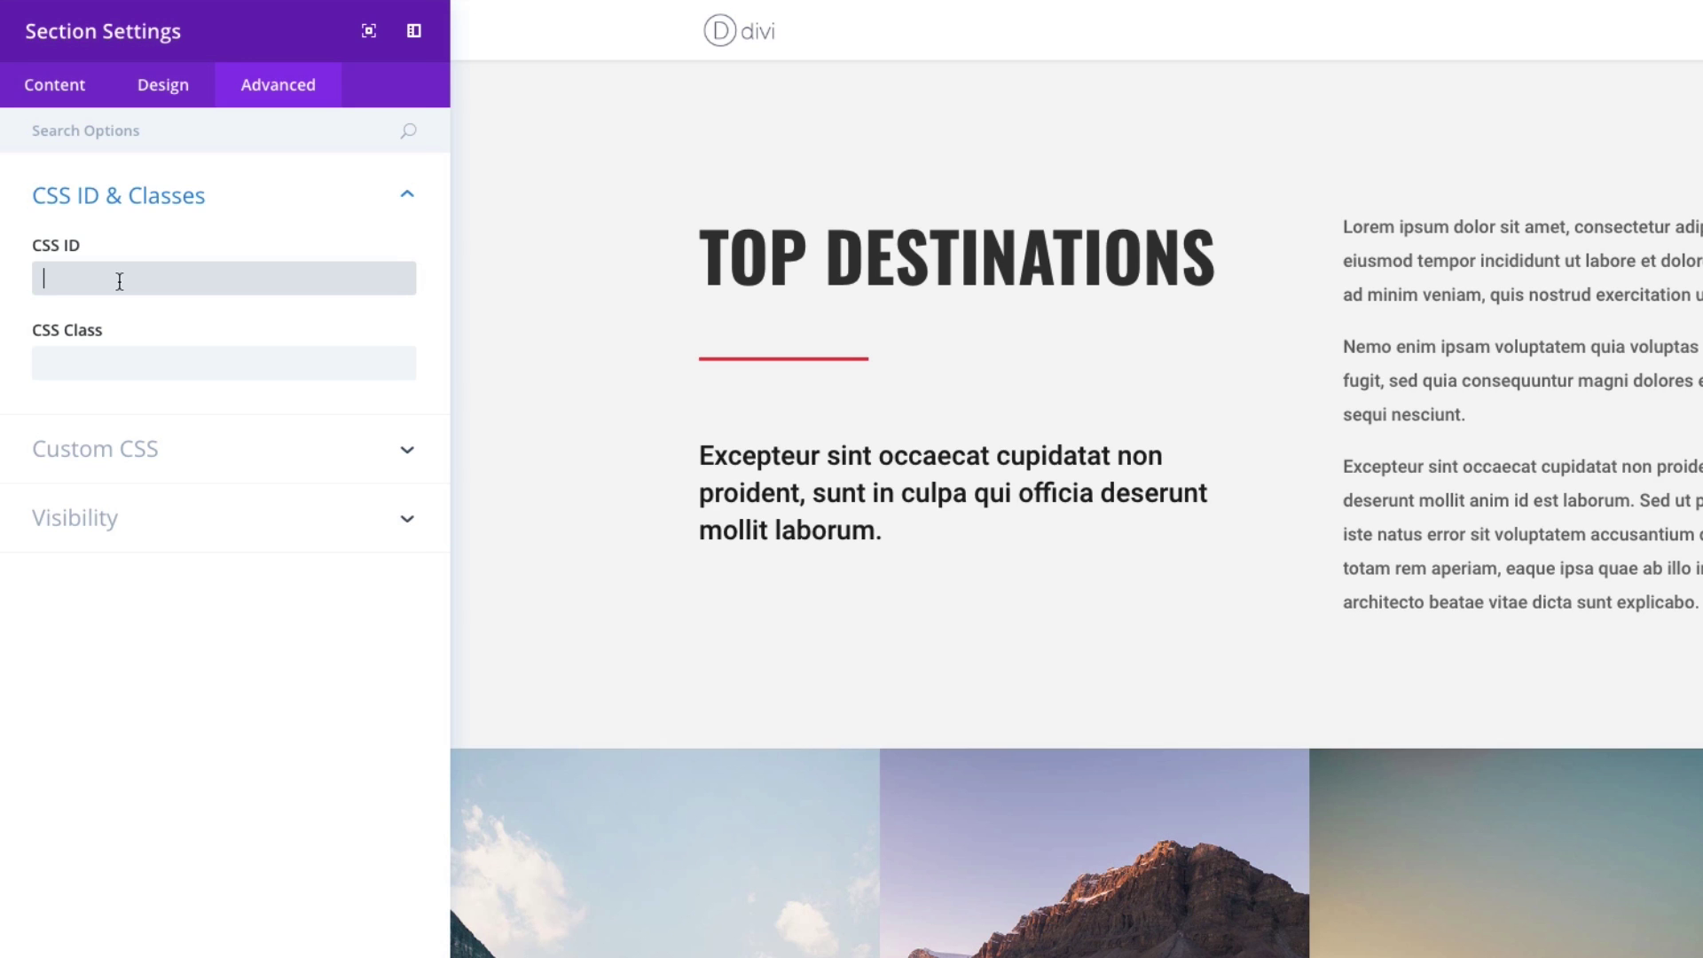
pyautogui.write('destinations')
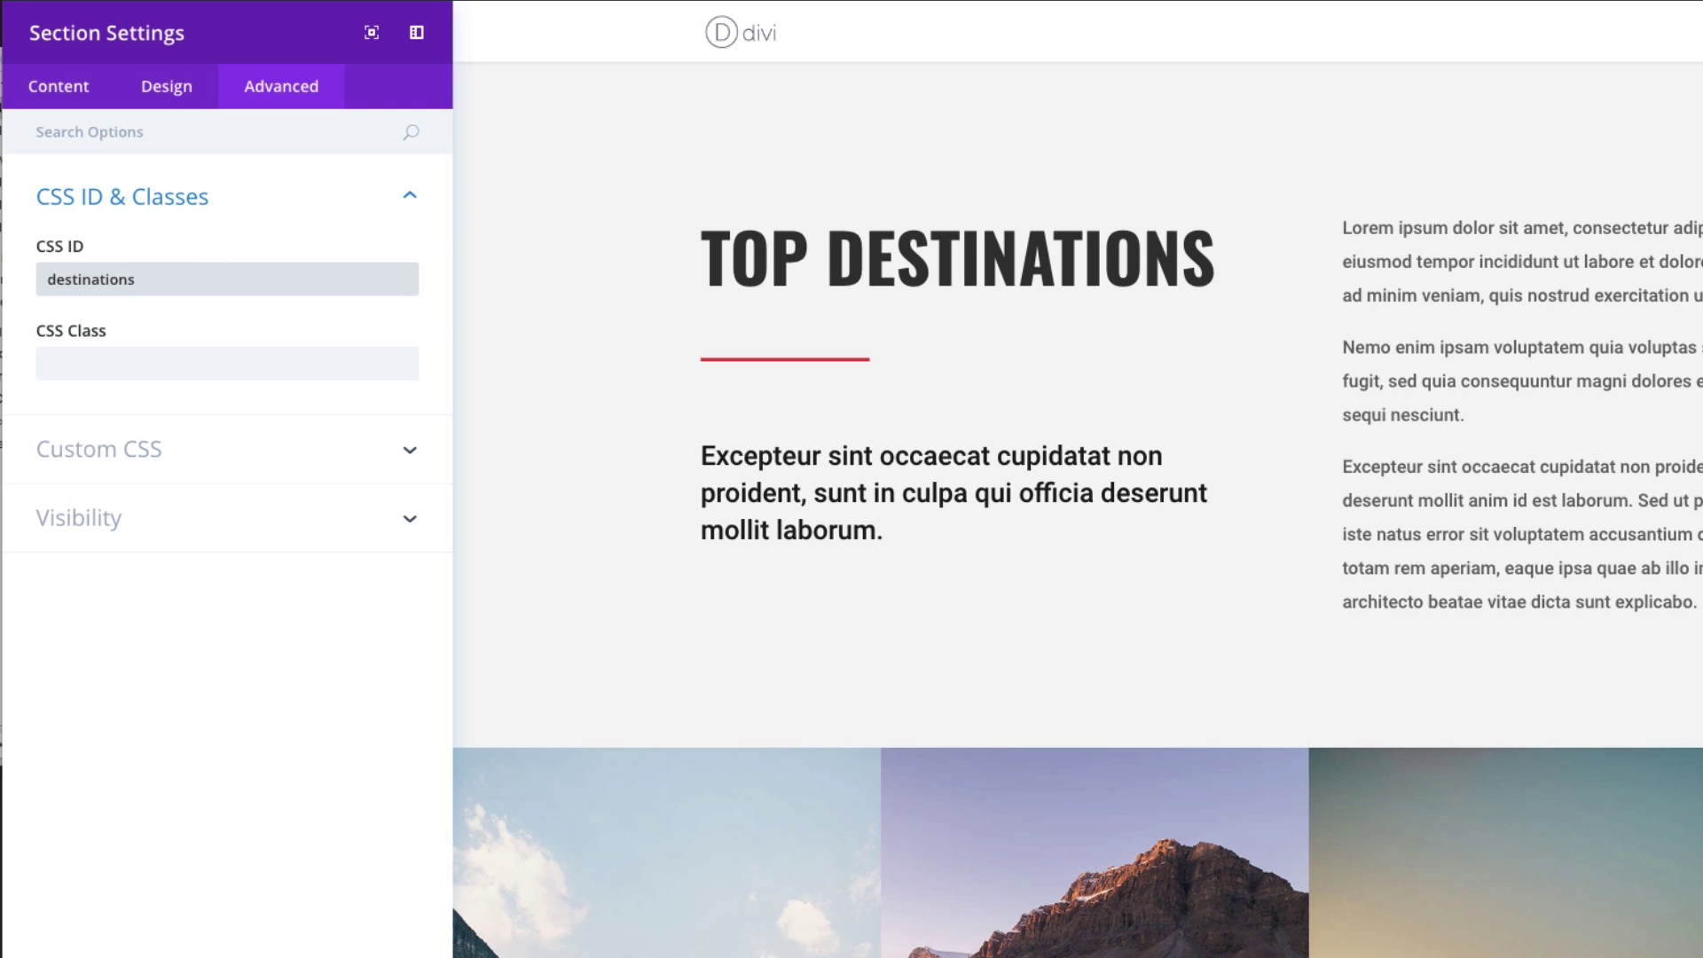
pyautogui.press('Escape')
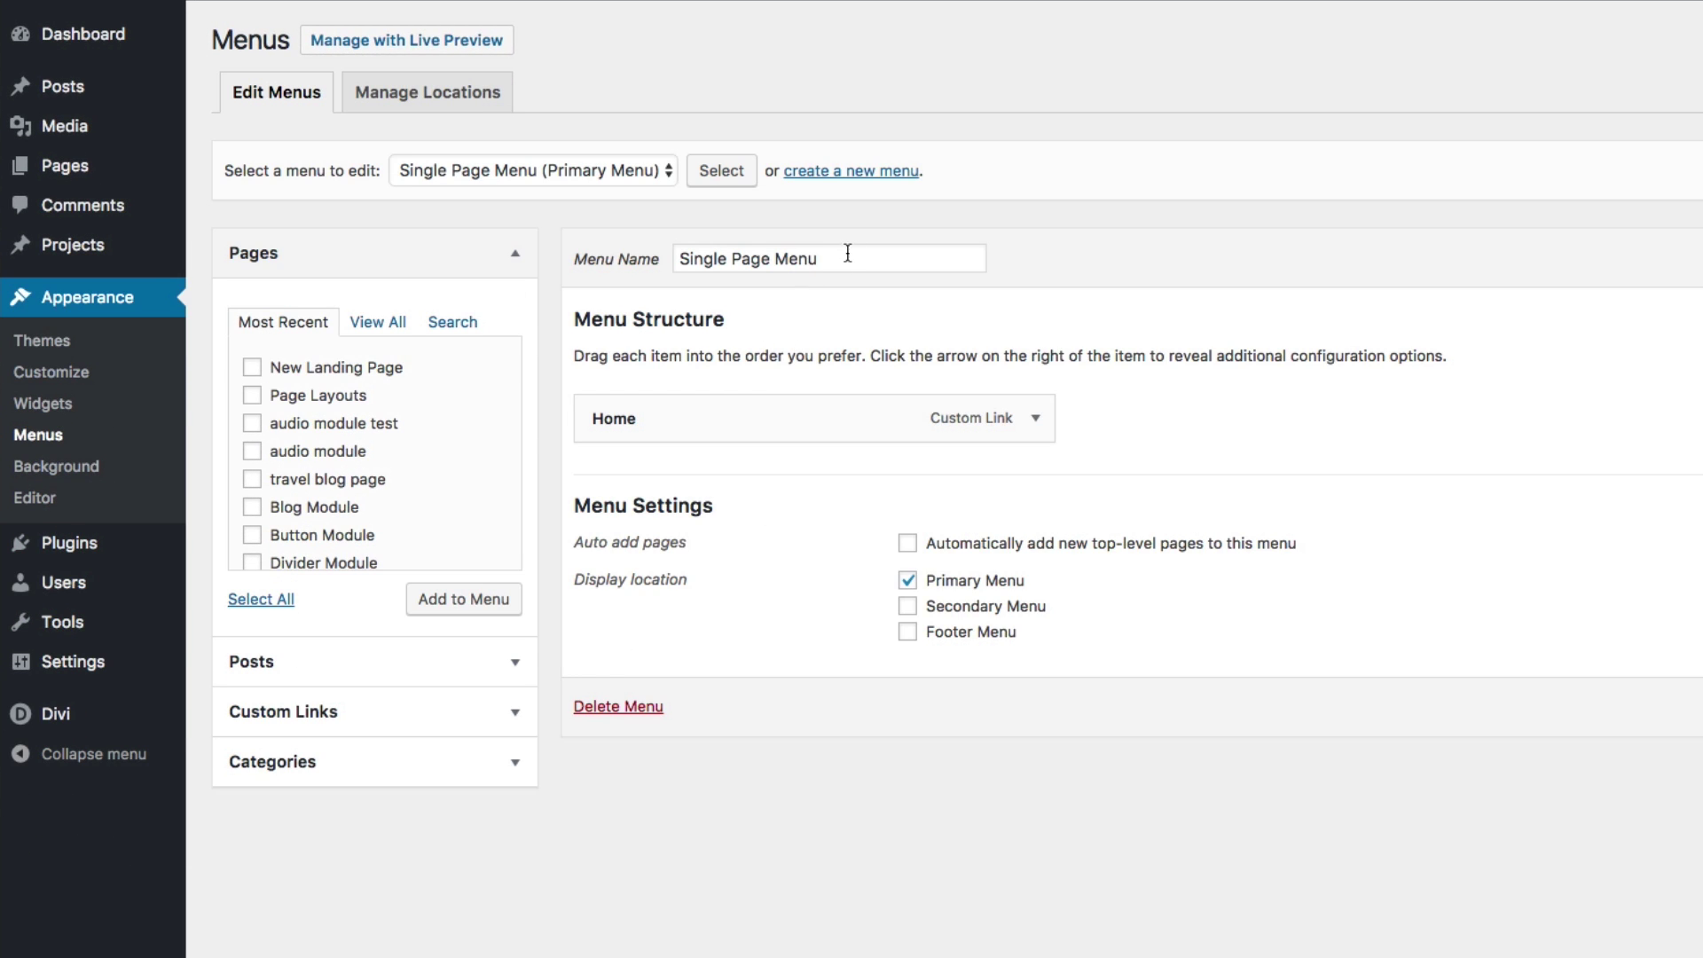
# - Save the Single Page Menu and expand the Custom Links fields
pyautogui.moveTo(890, 255); pyautogui.dragTo(685, 256)
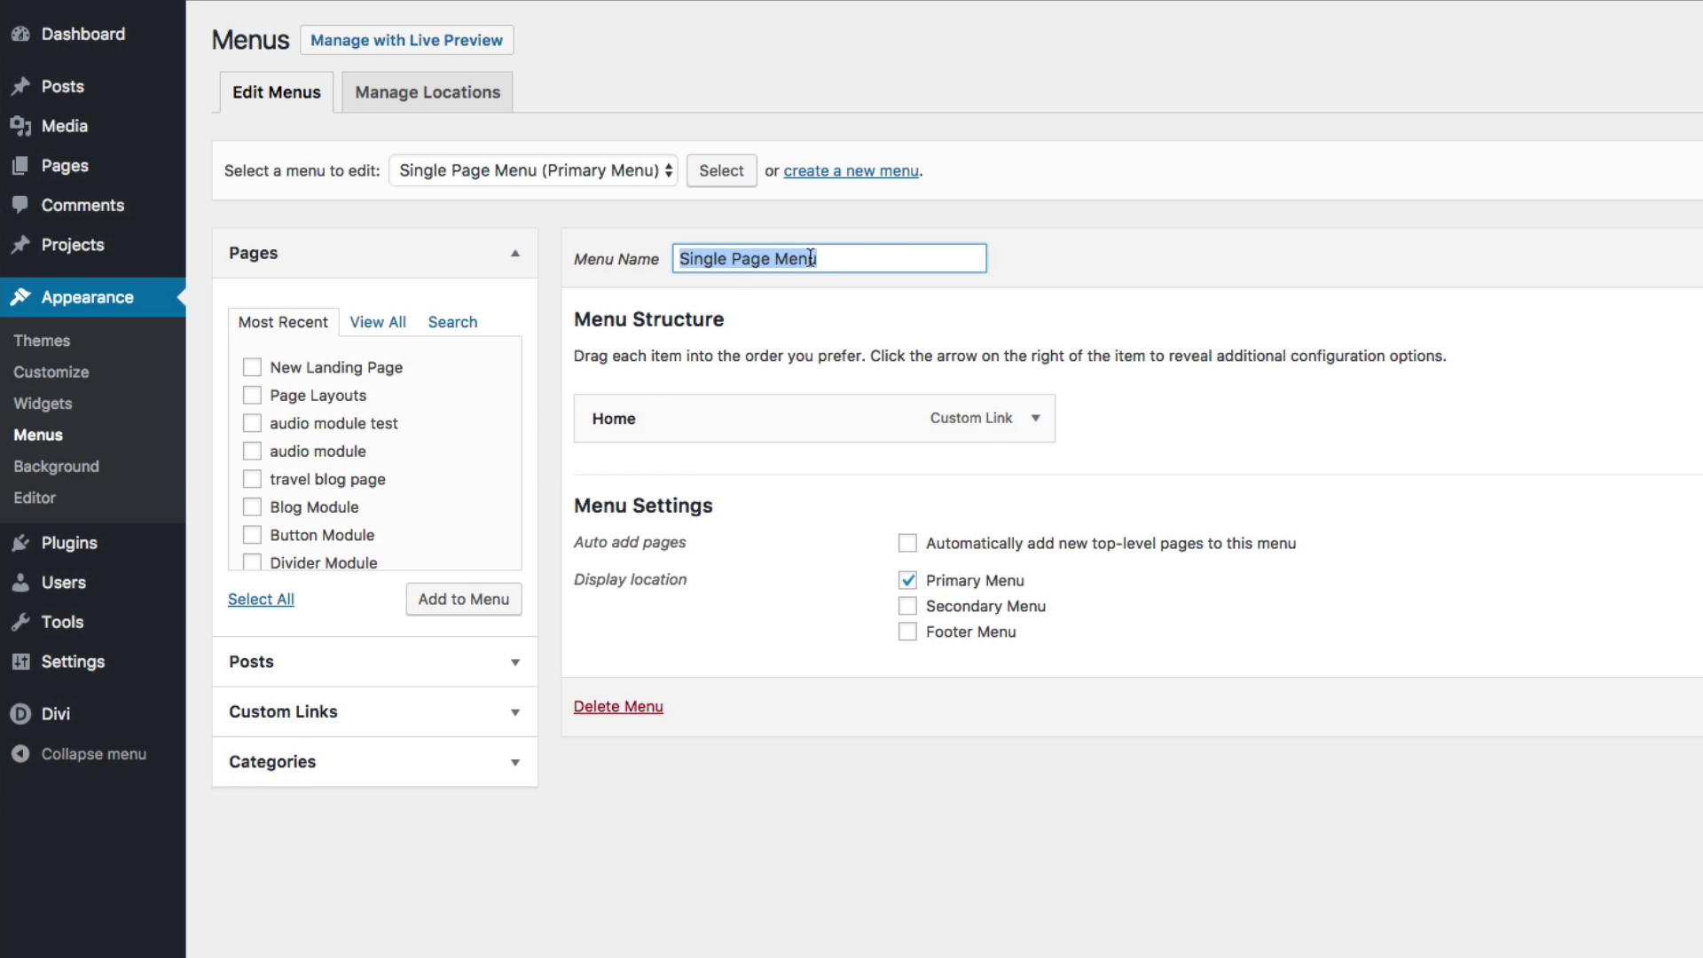
pyautogui.press('Return')
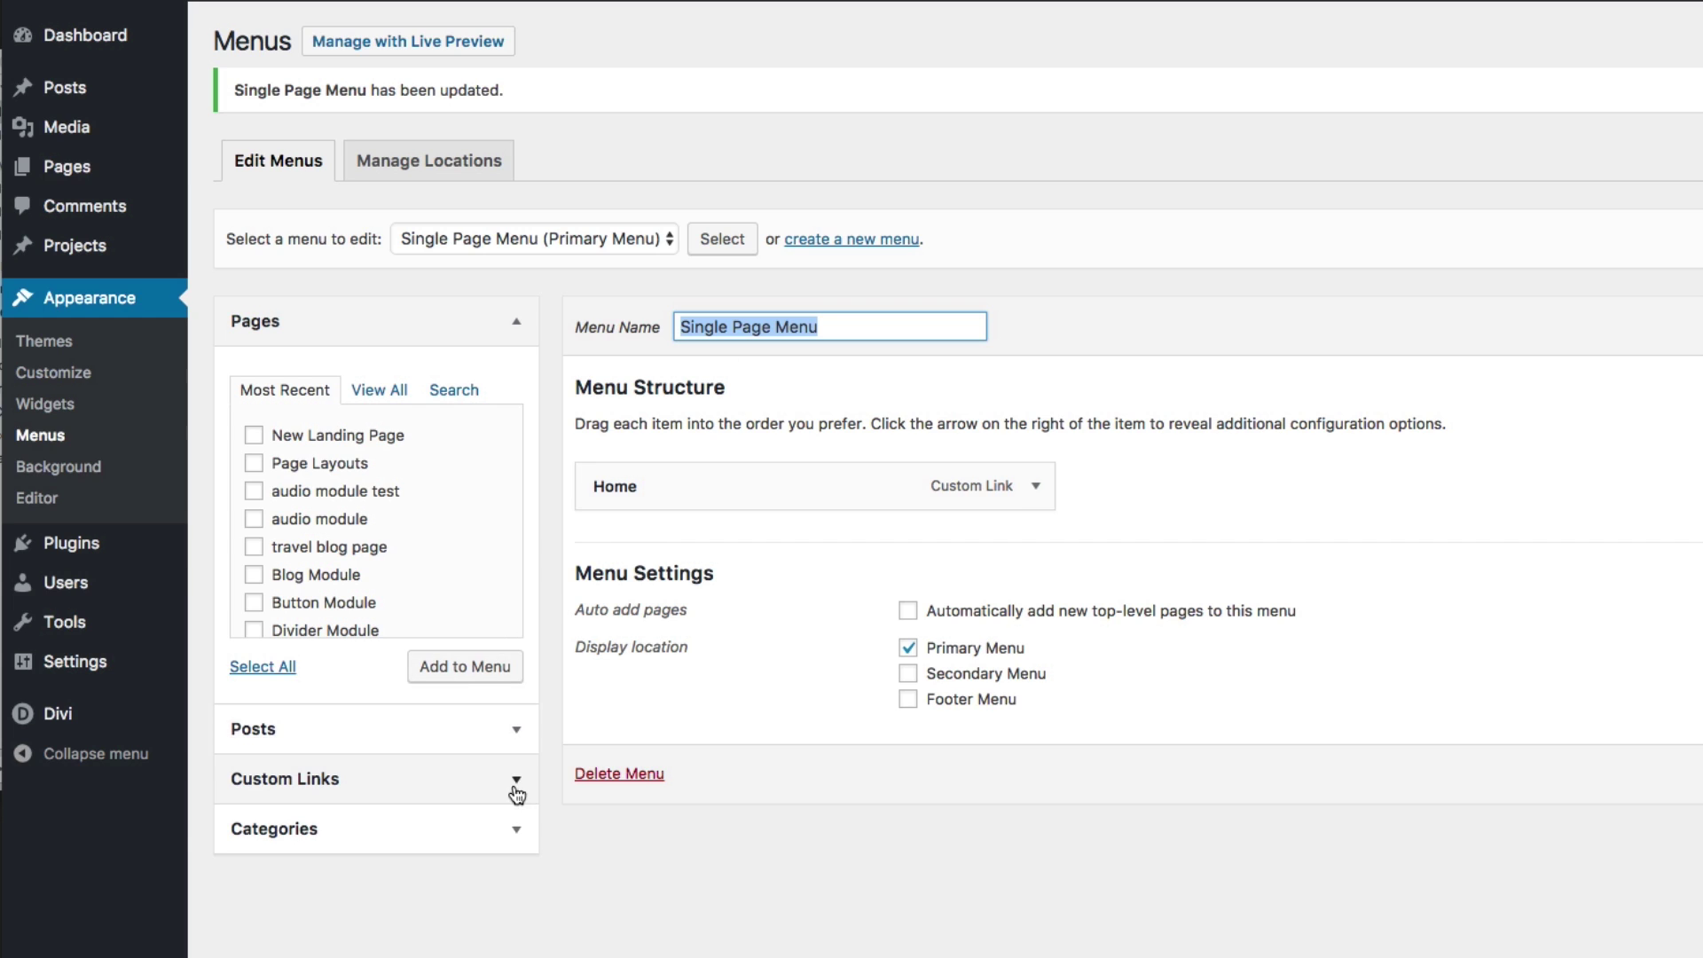
pyautogui.click(335, 797)
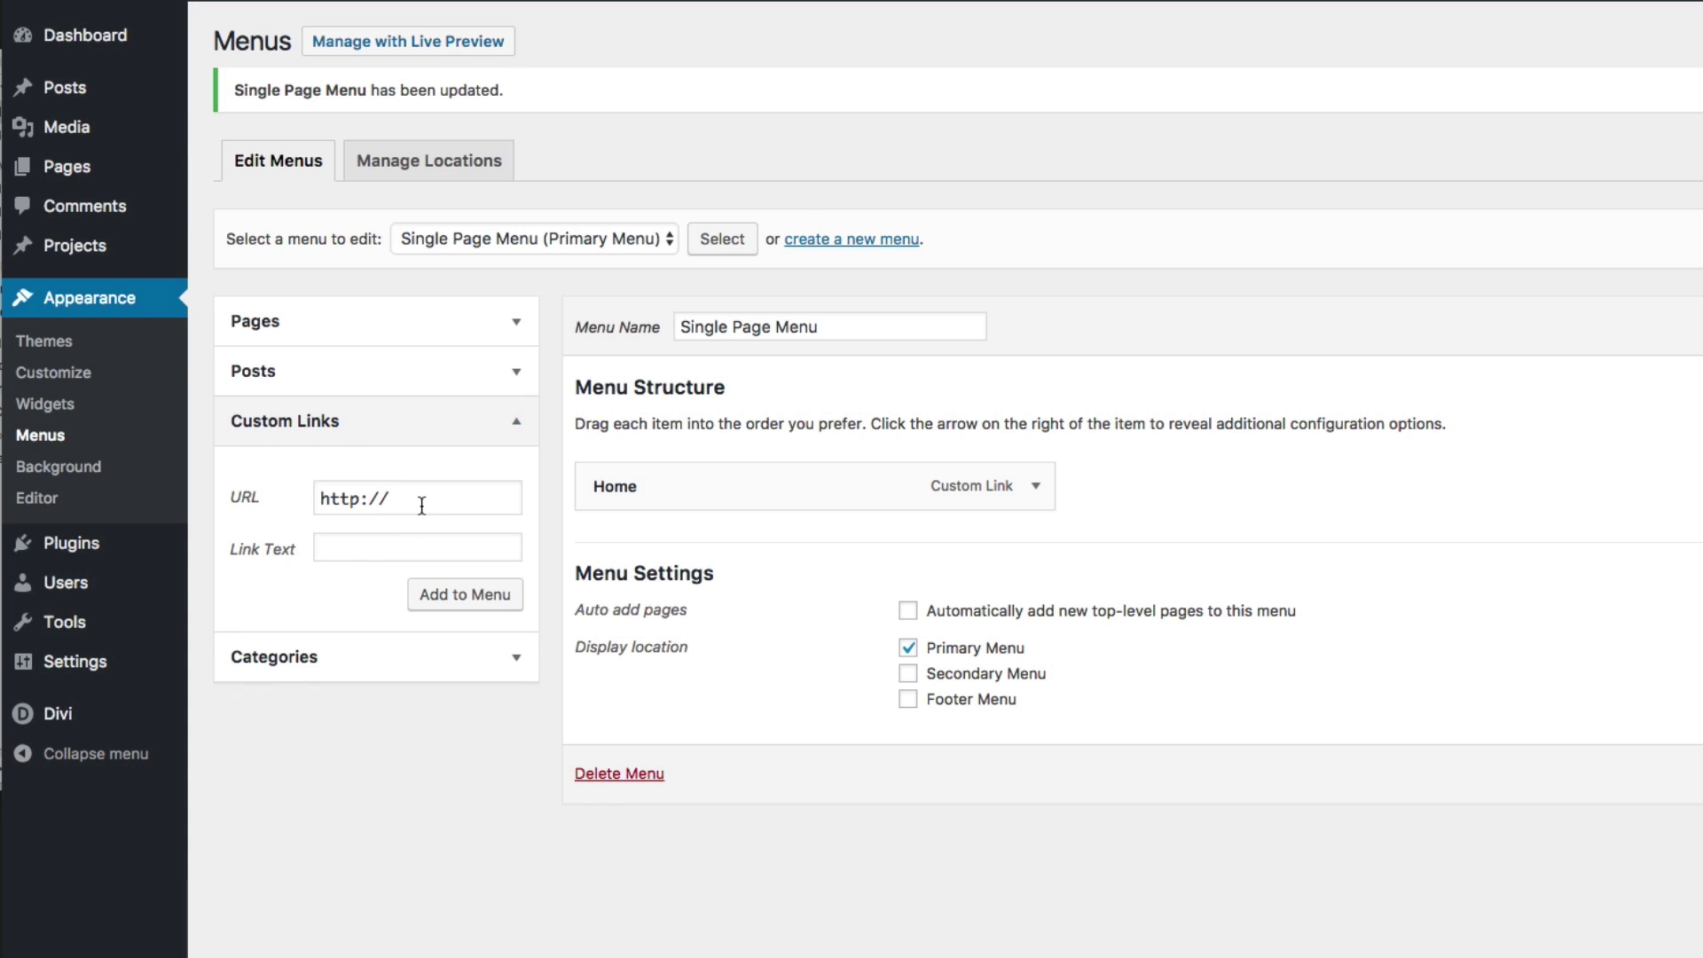
# - Add a custom link with URL '#discover' and link text 'Discover' to the menu
pyautogui.moveTo(422, 506); pyautogui.dragTo(314, 499)
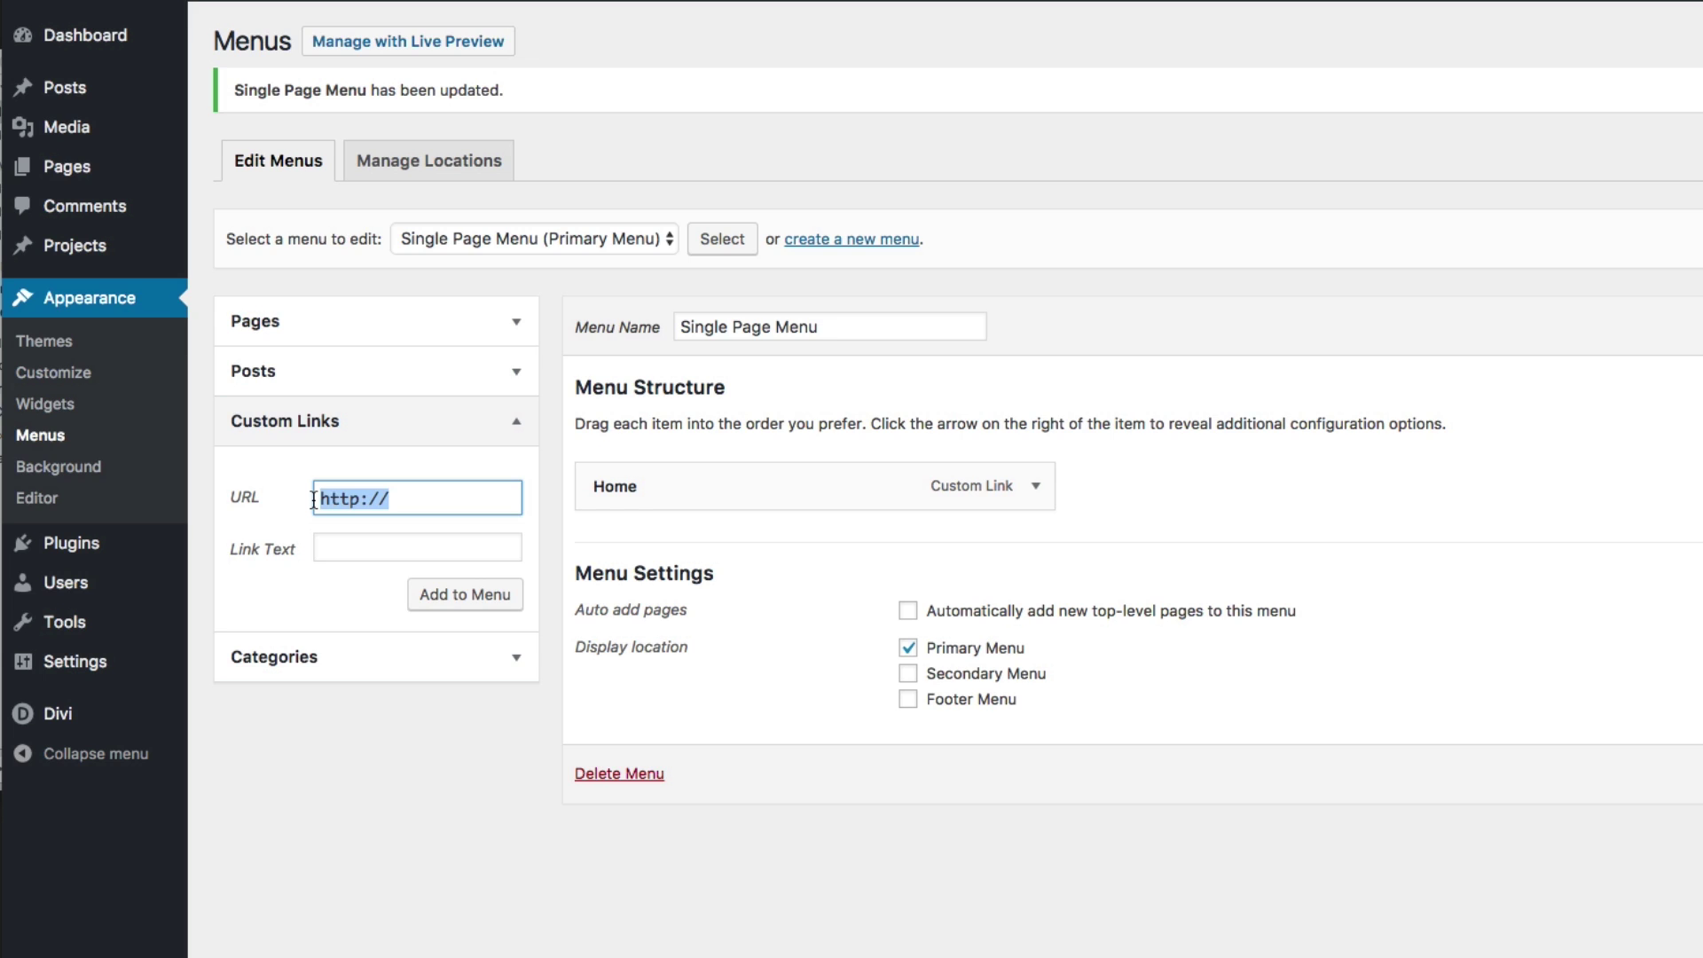
pyautogui.write('#')
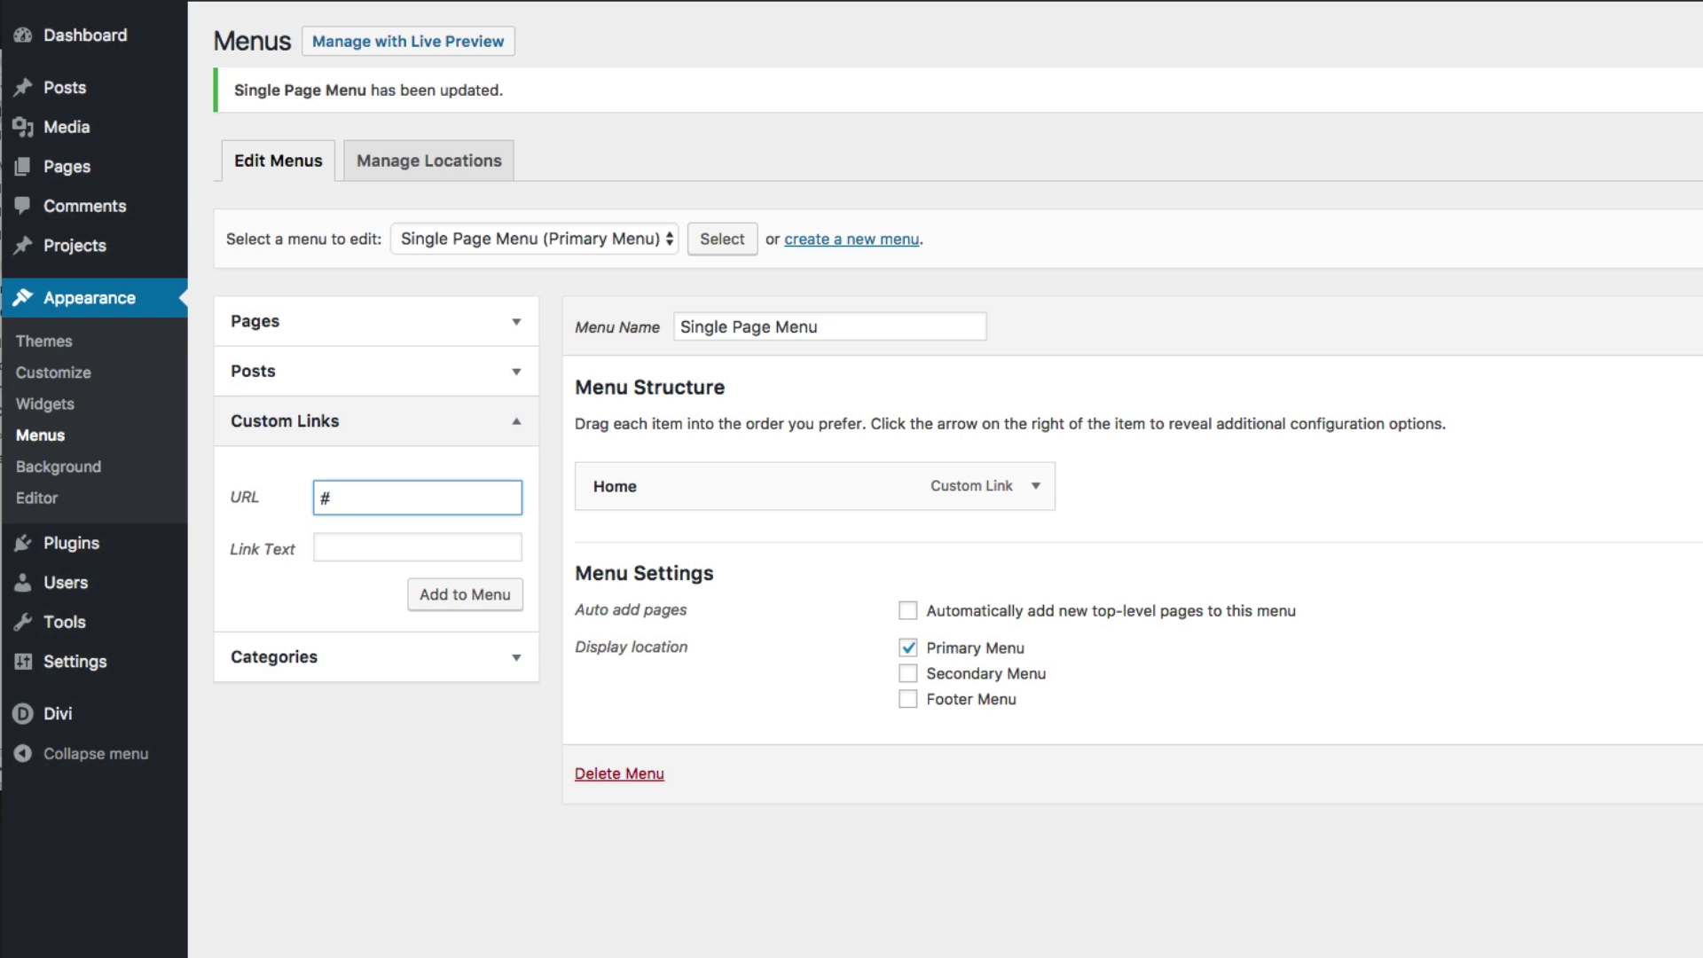
pyautogui.write('ab')
pyautogui.press('BackSpace')
pyautogui.press('BackSpace')
pyautogui.write('discover')
pyautogui.click(363, 538)
pyautogui.write('D')
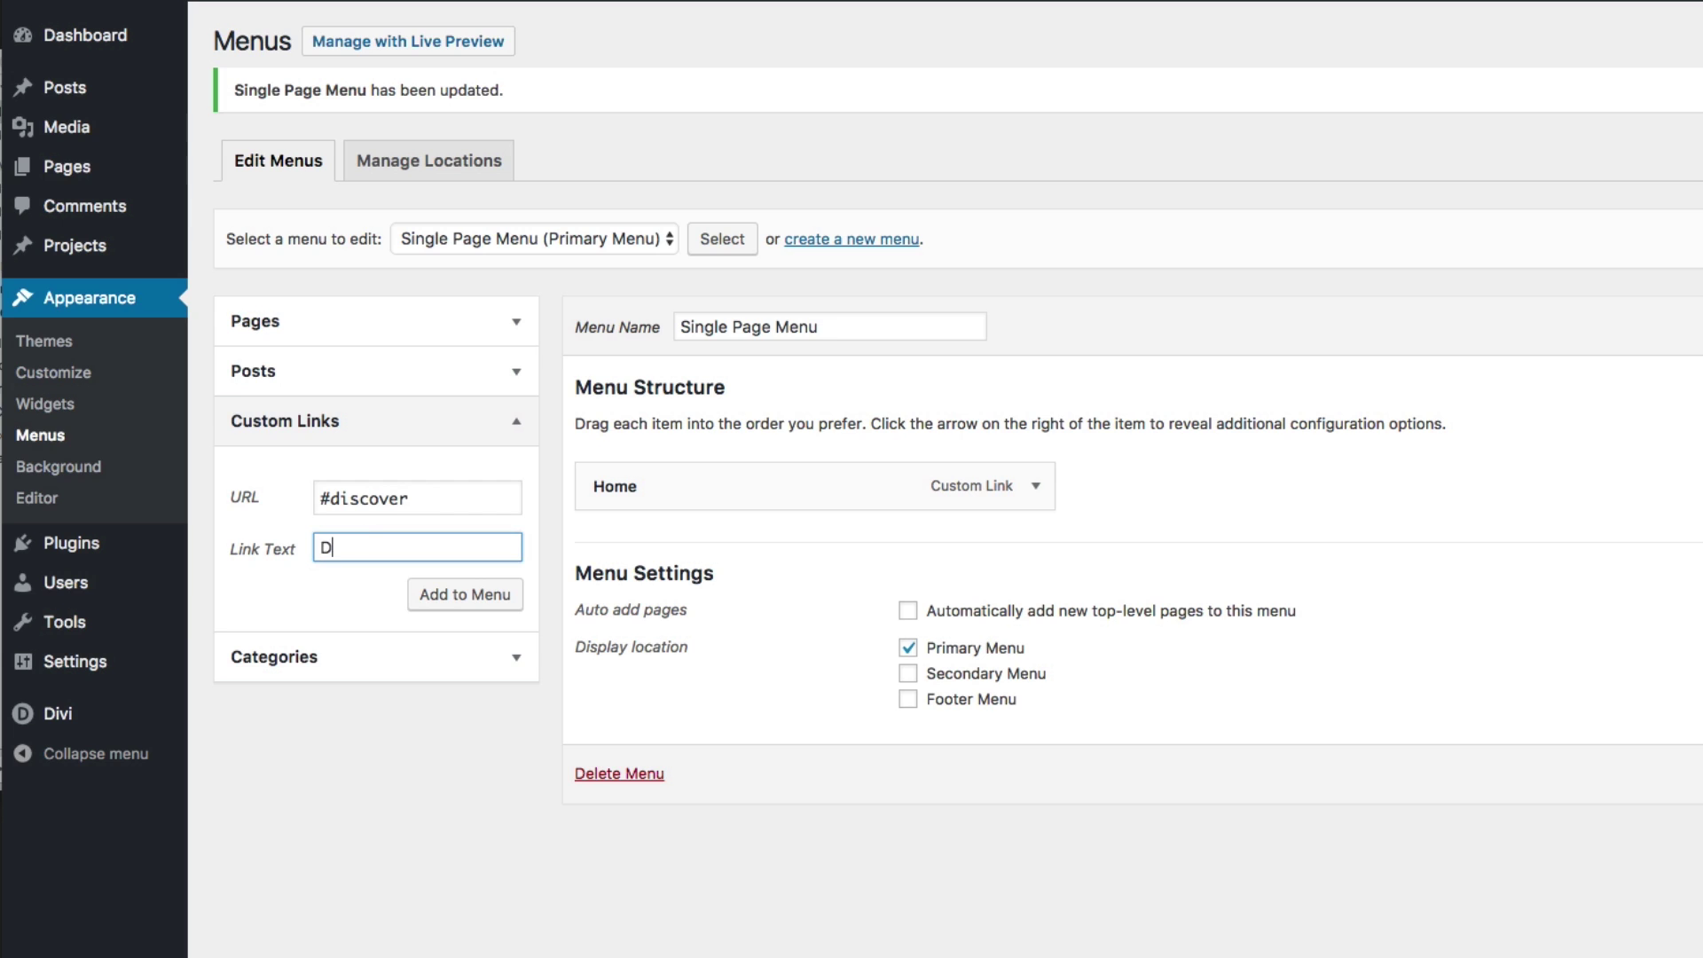
pyautogui.write('iscover')
pyautogui.click(480, 595)
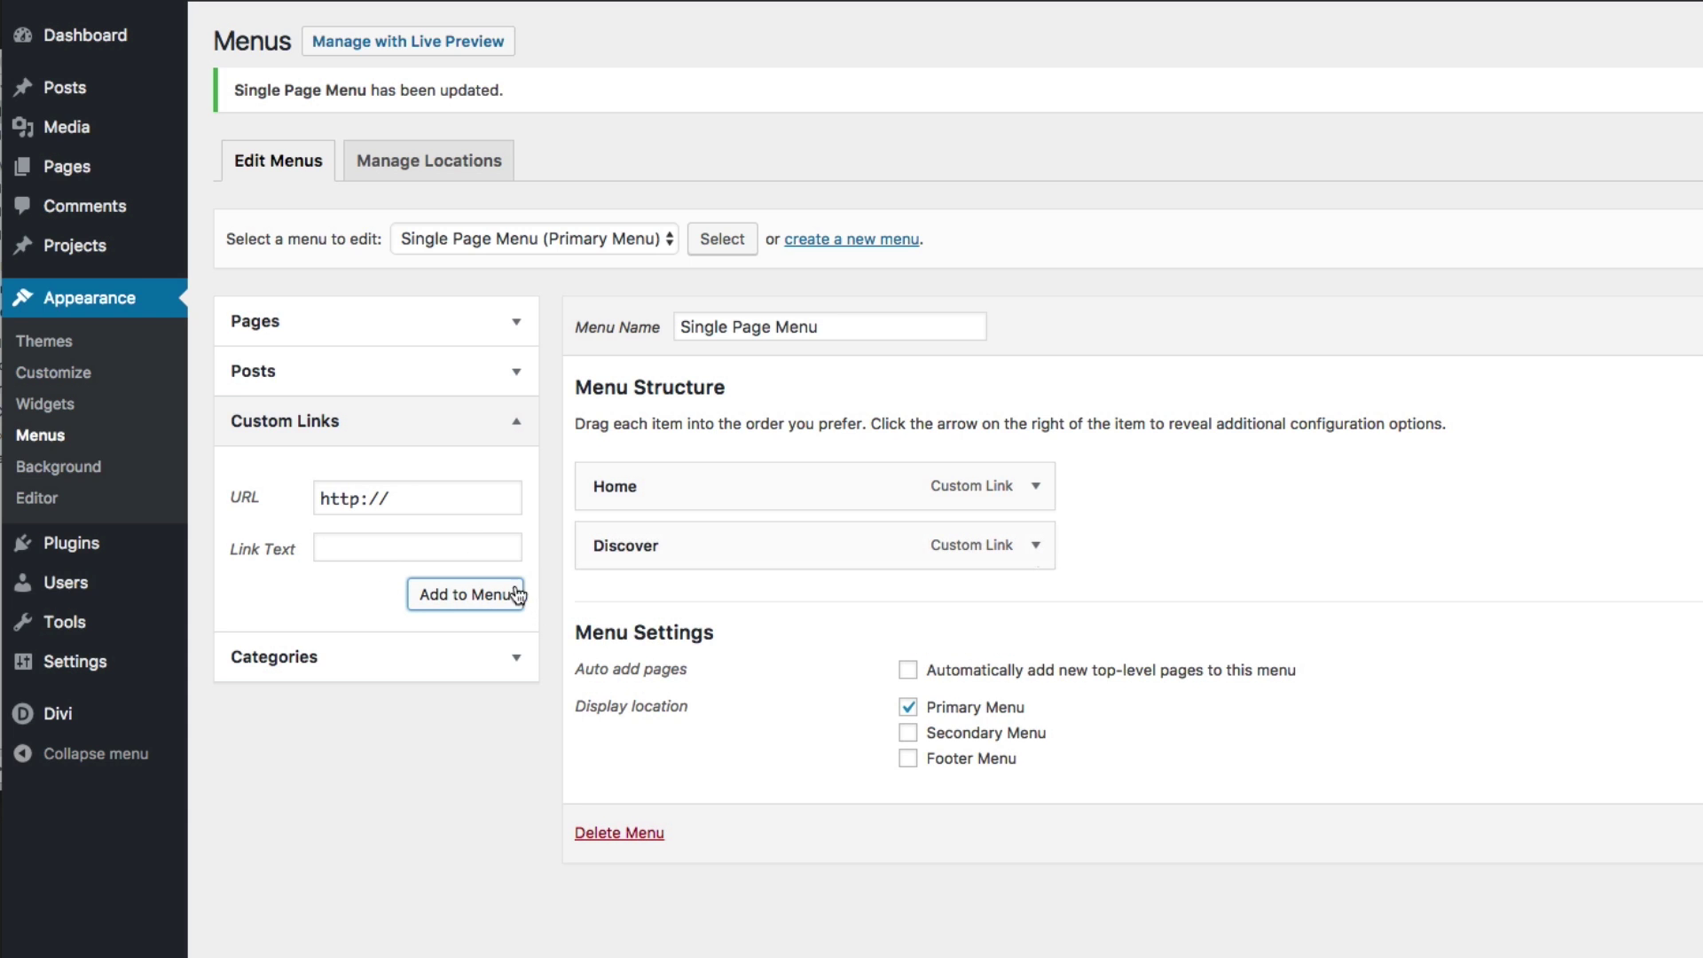
# - Add a custom link with URL '#destinations' and link text 'Destinations' to the menu
pyautogui.moveTo(443, 502); pyautogui.dragTo(309, 499)
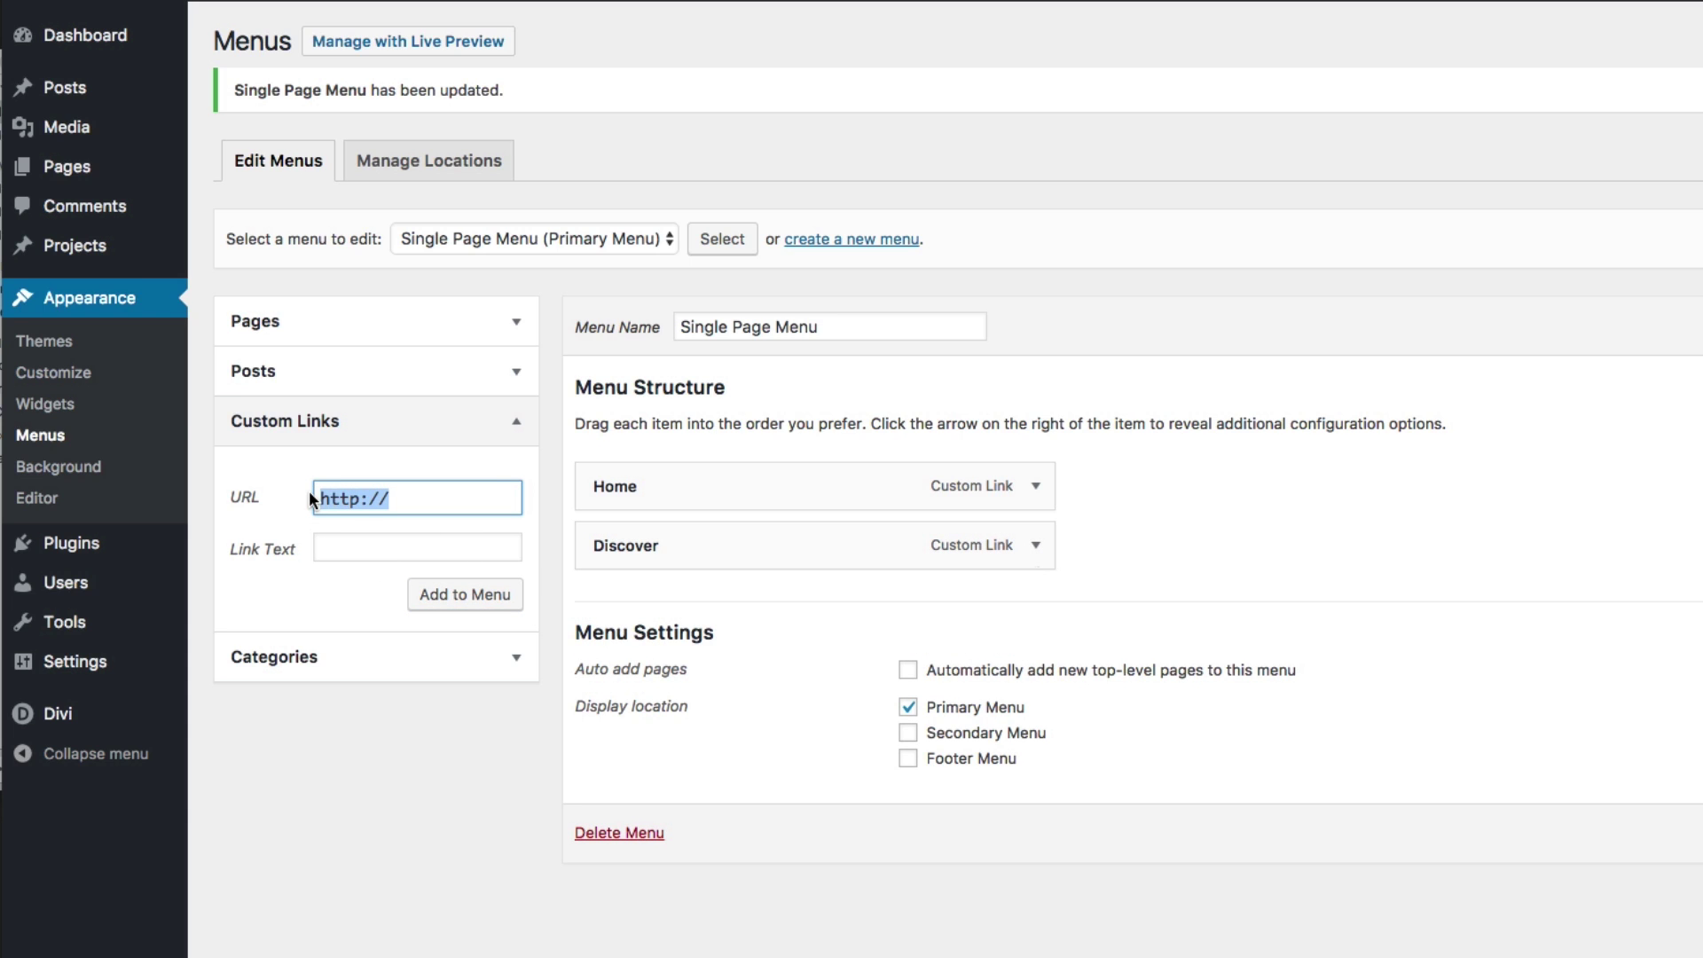
pyautogui.write('#destinations')
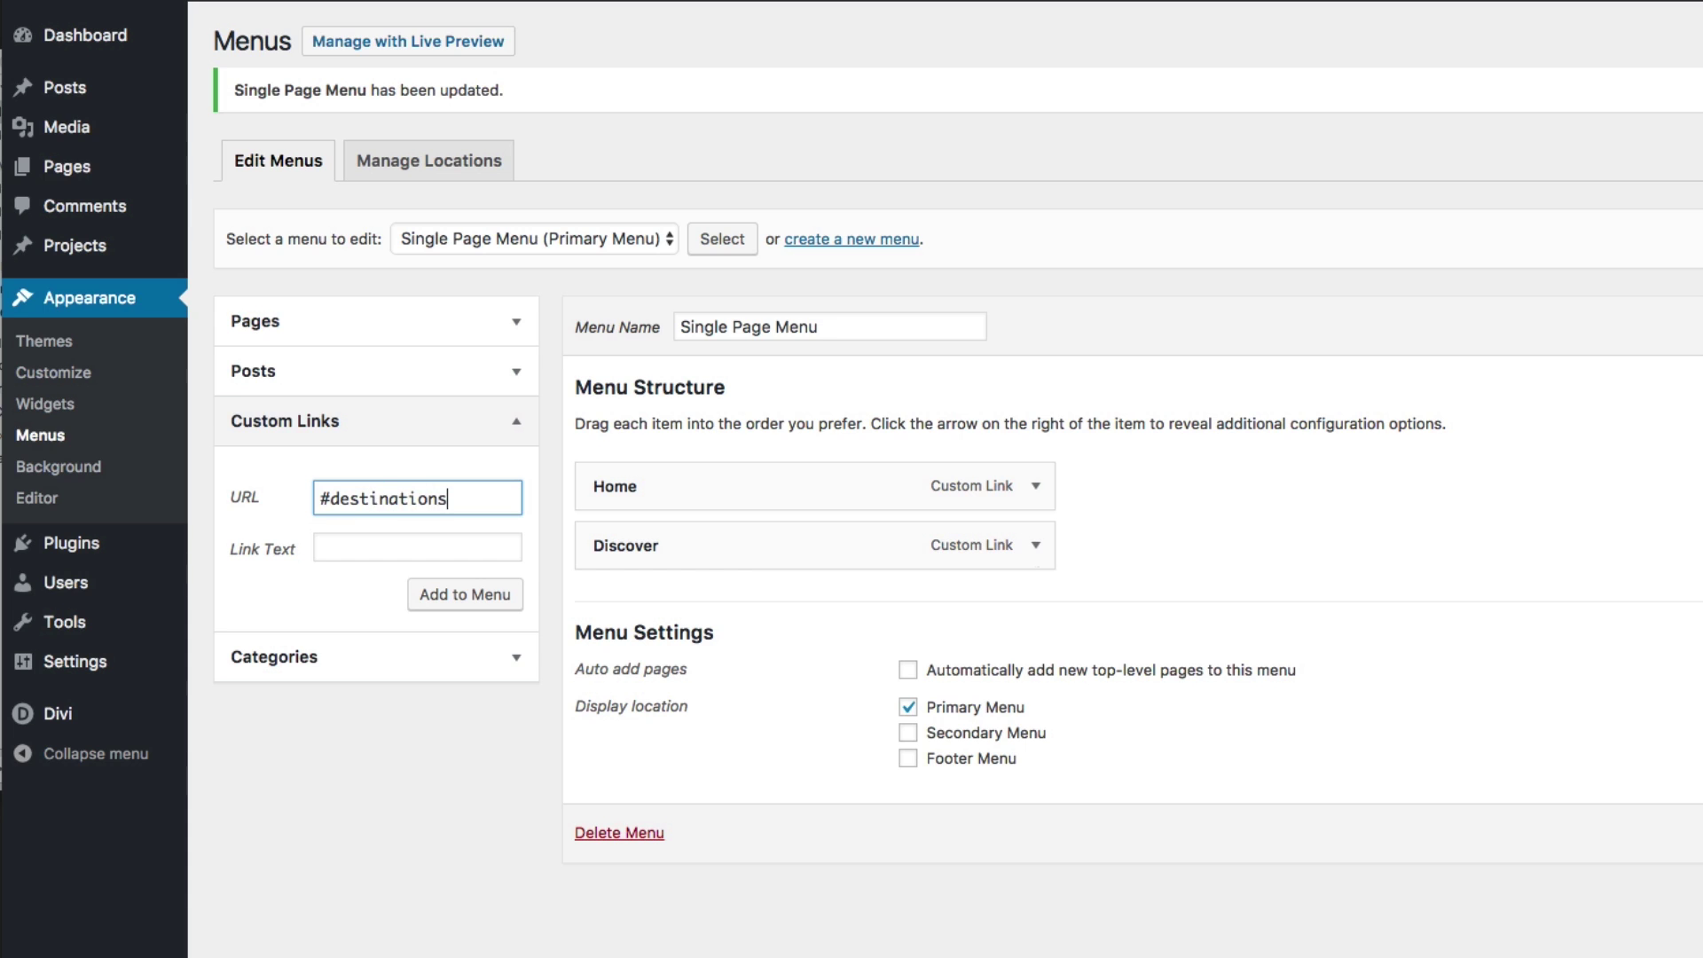
pyautogui.click(484, 550)
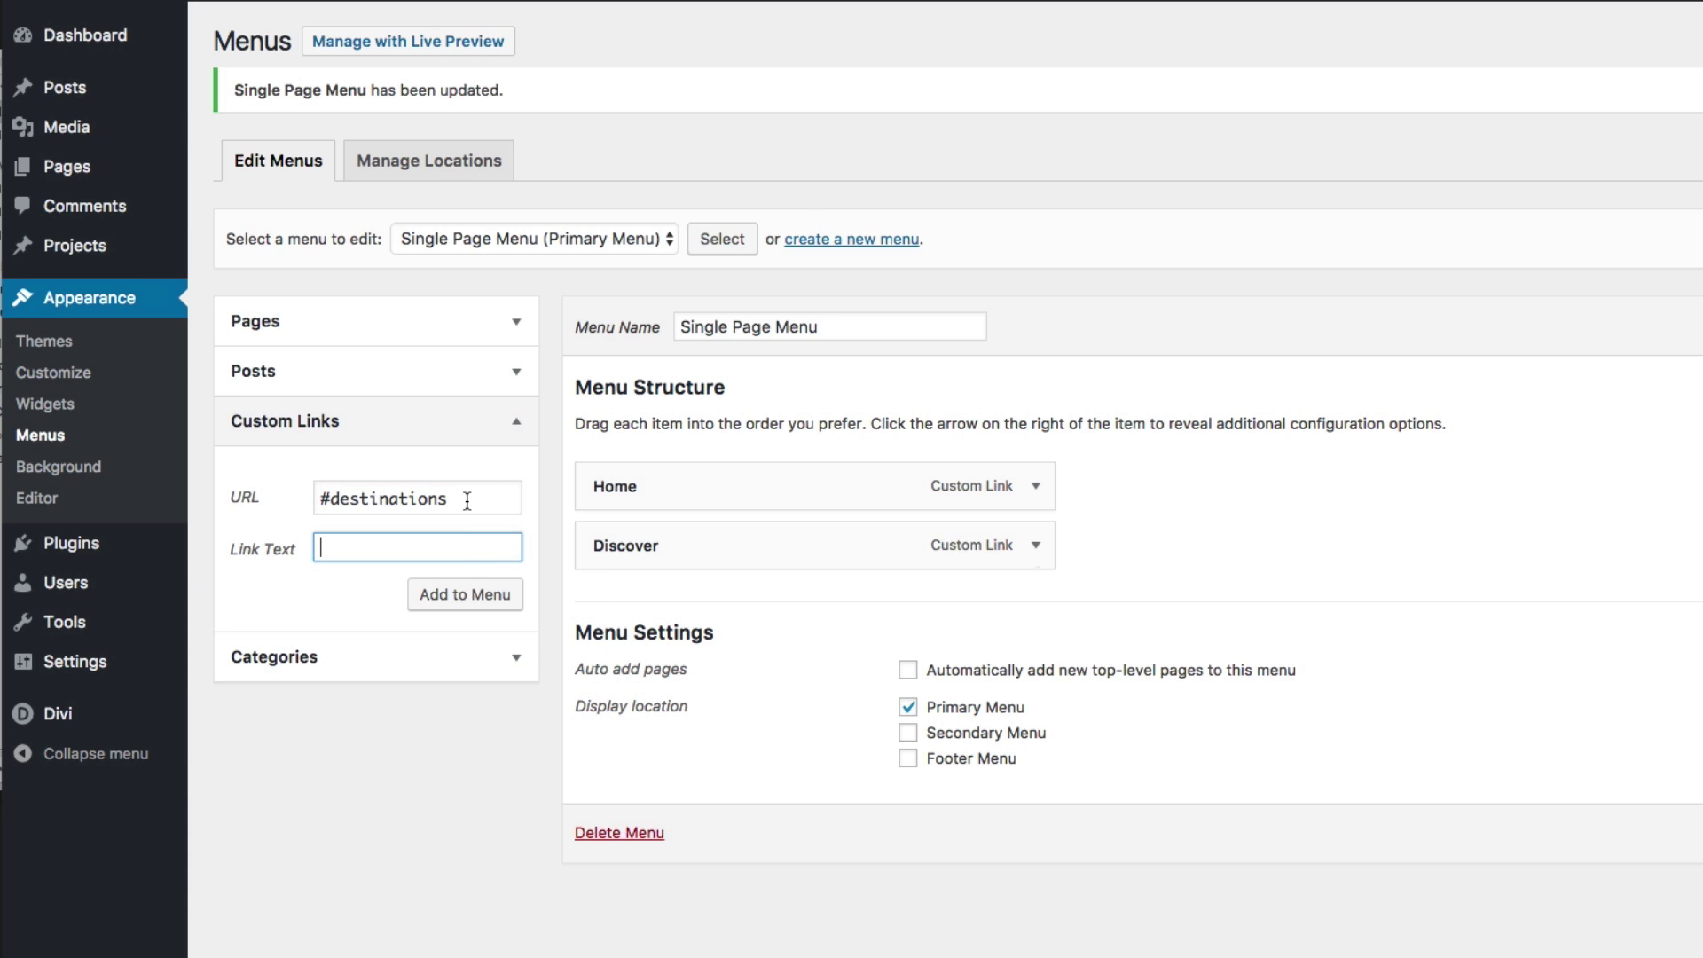
pyautogui.doubleClick(416, 499)
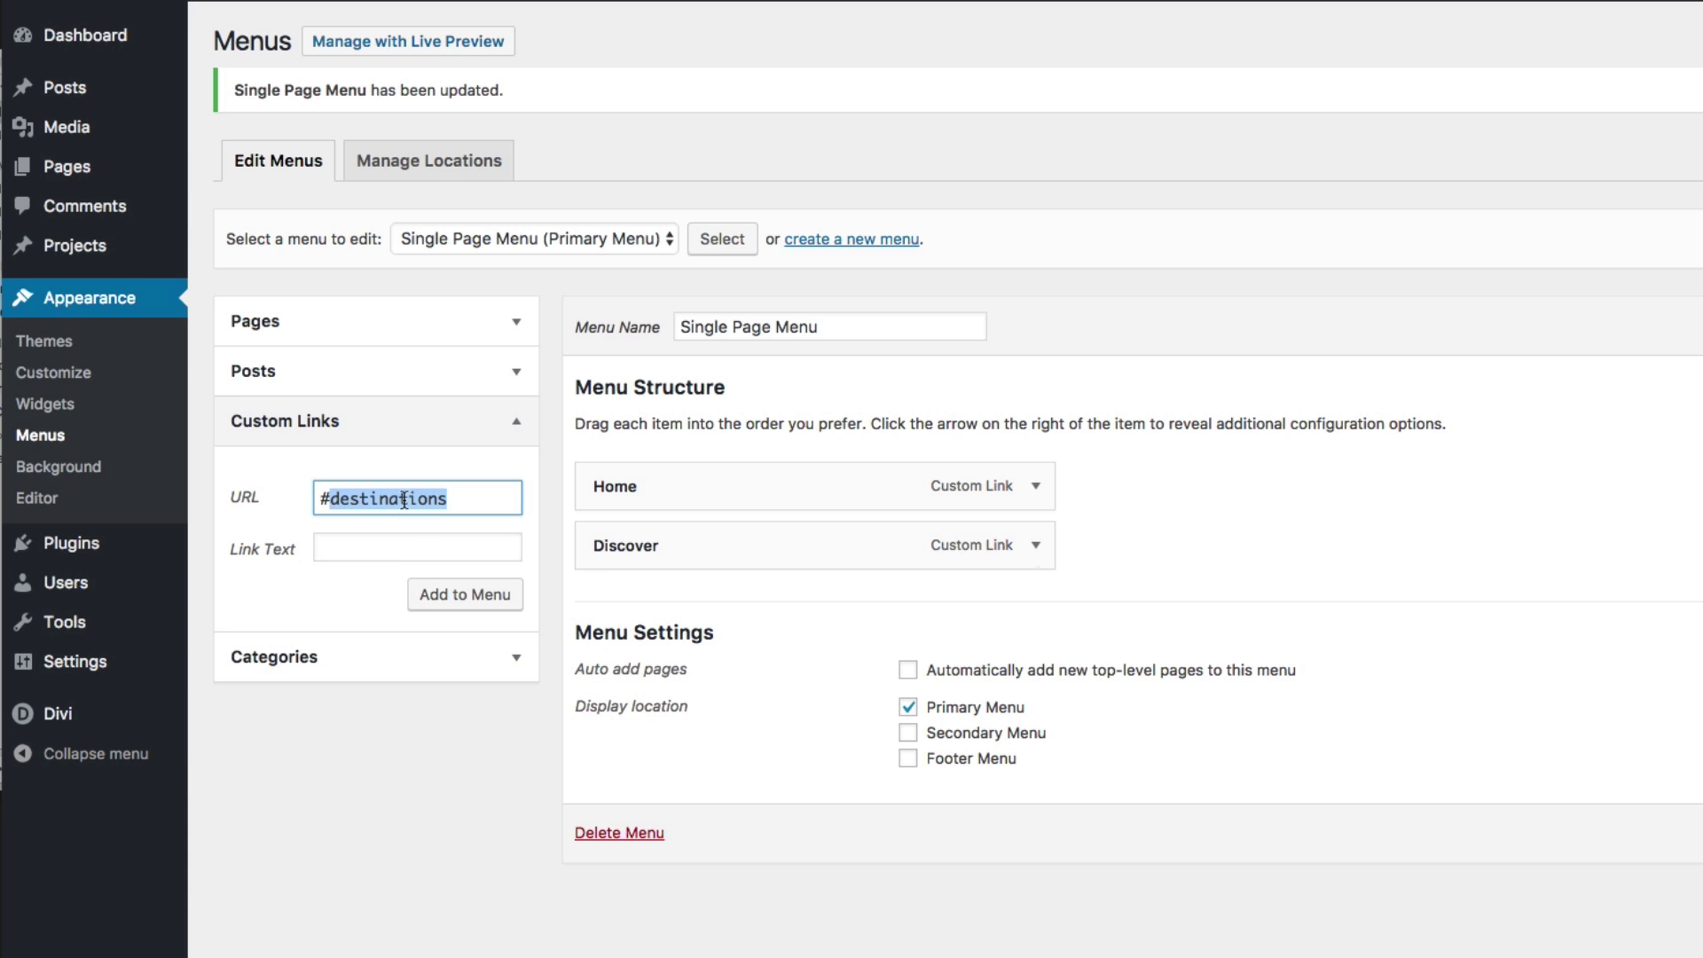
pyautogui.click(390, 548)
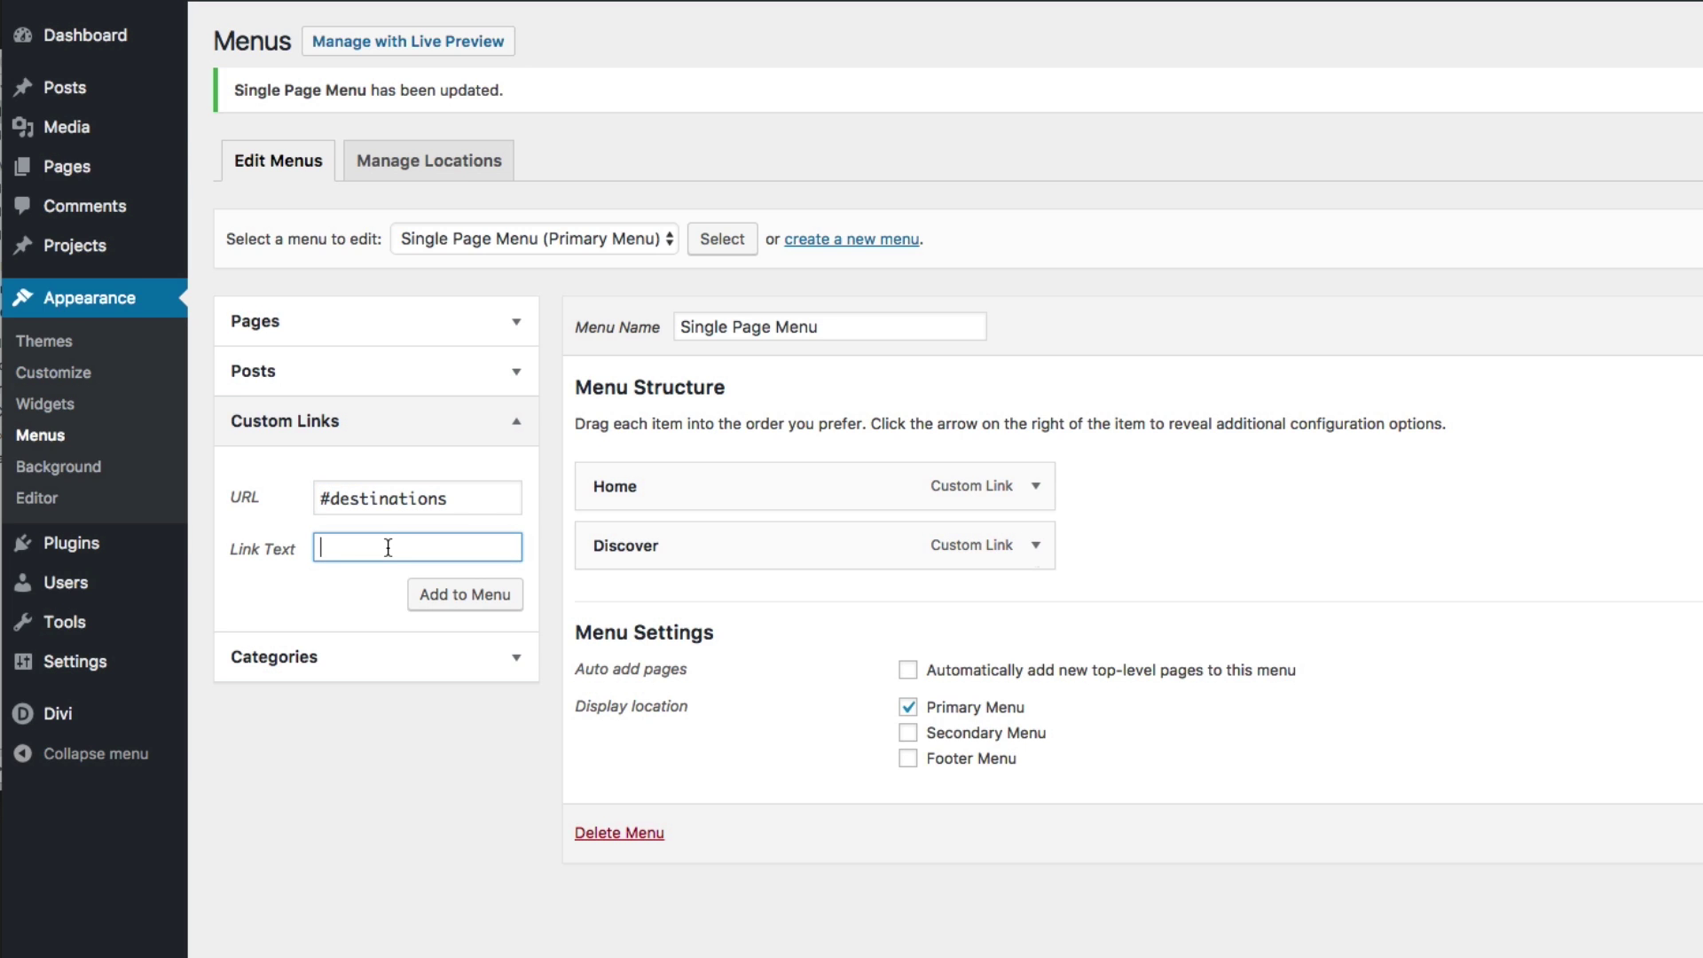
pyautogui.write('Destinations')
pyautogui.click(475, 607)
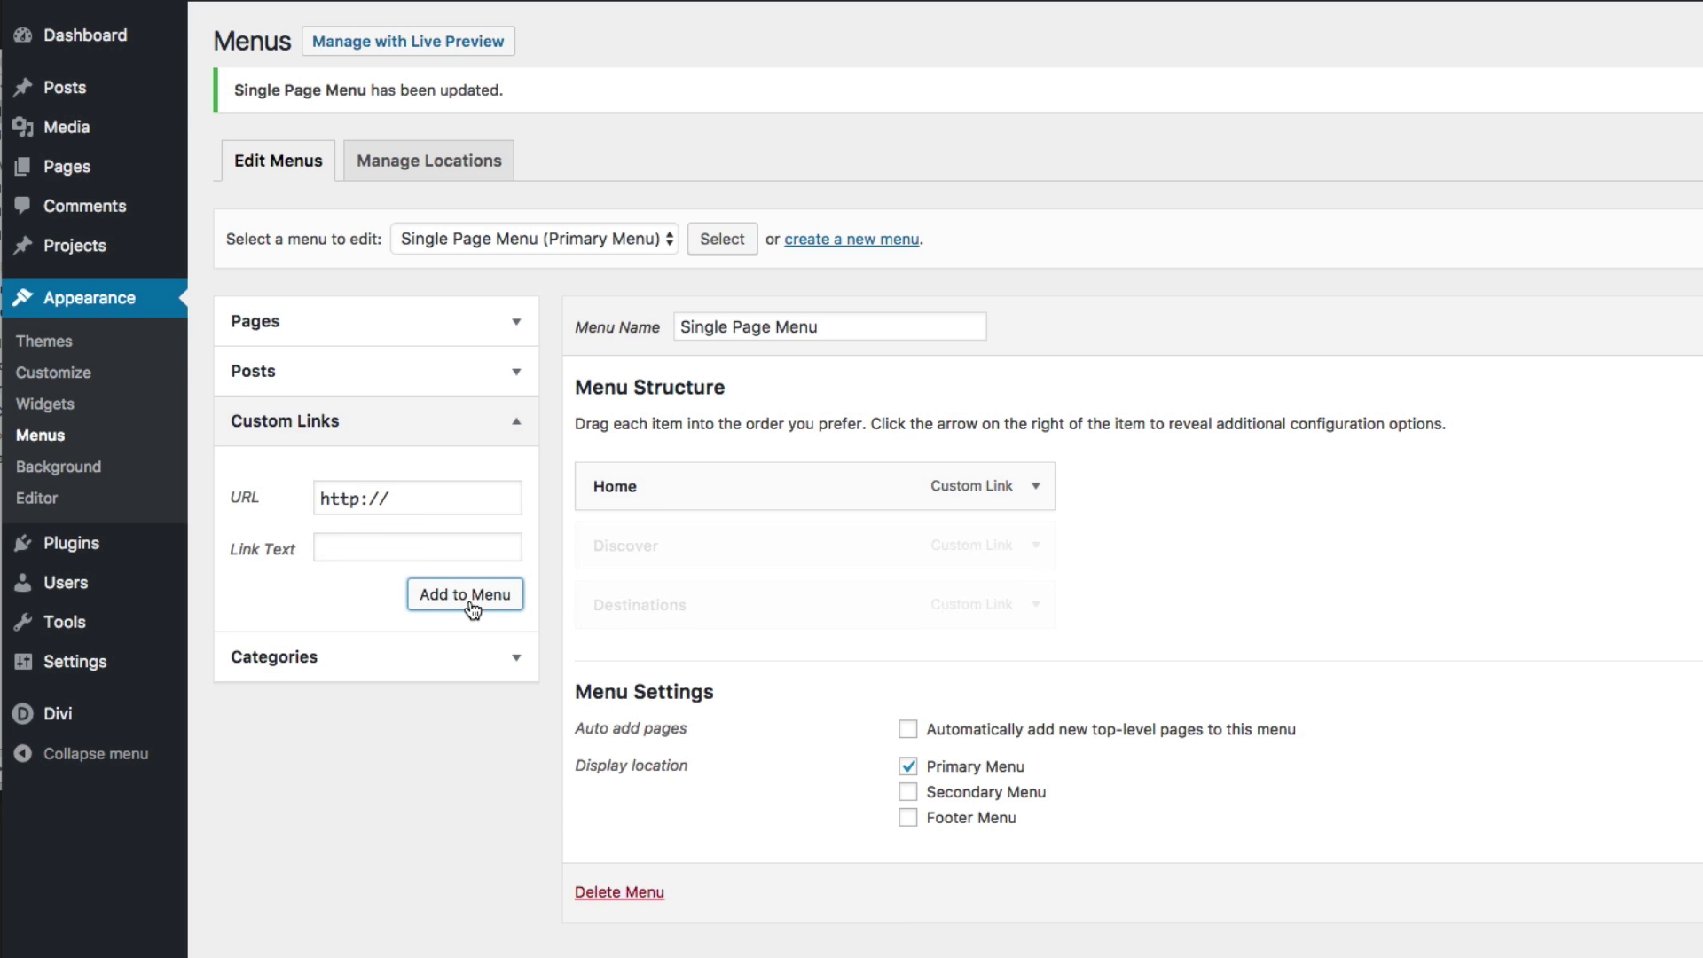
# - Remove the Home item from the menu and save the menu
pyautogui.click(1036, 486)
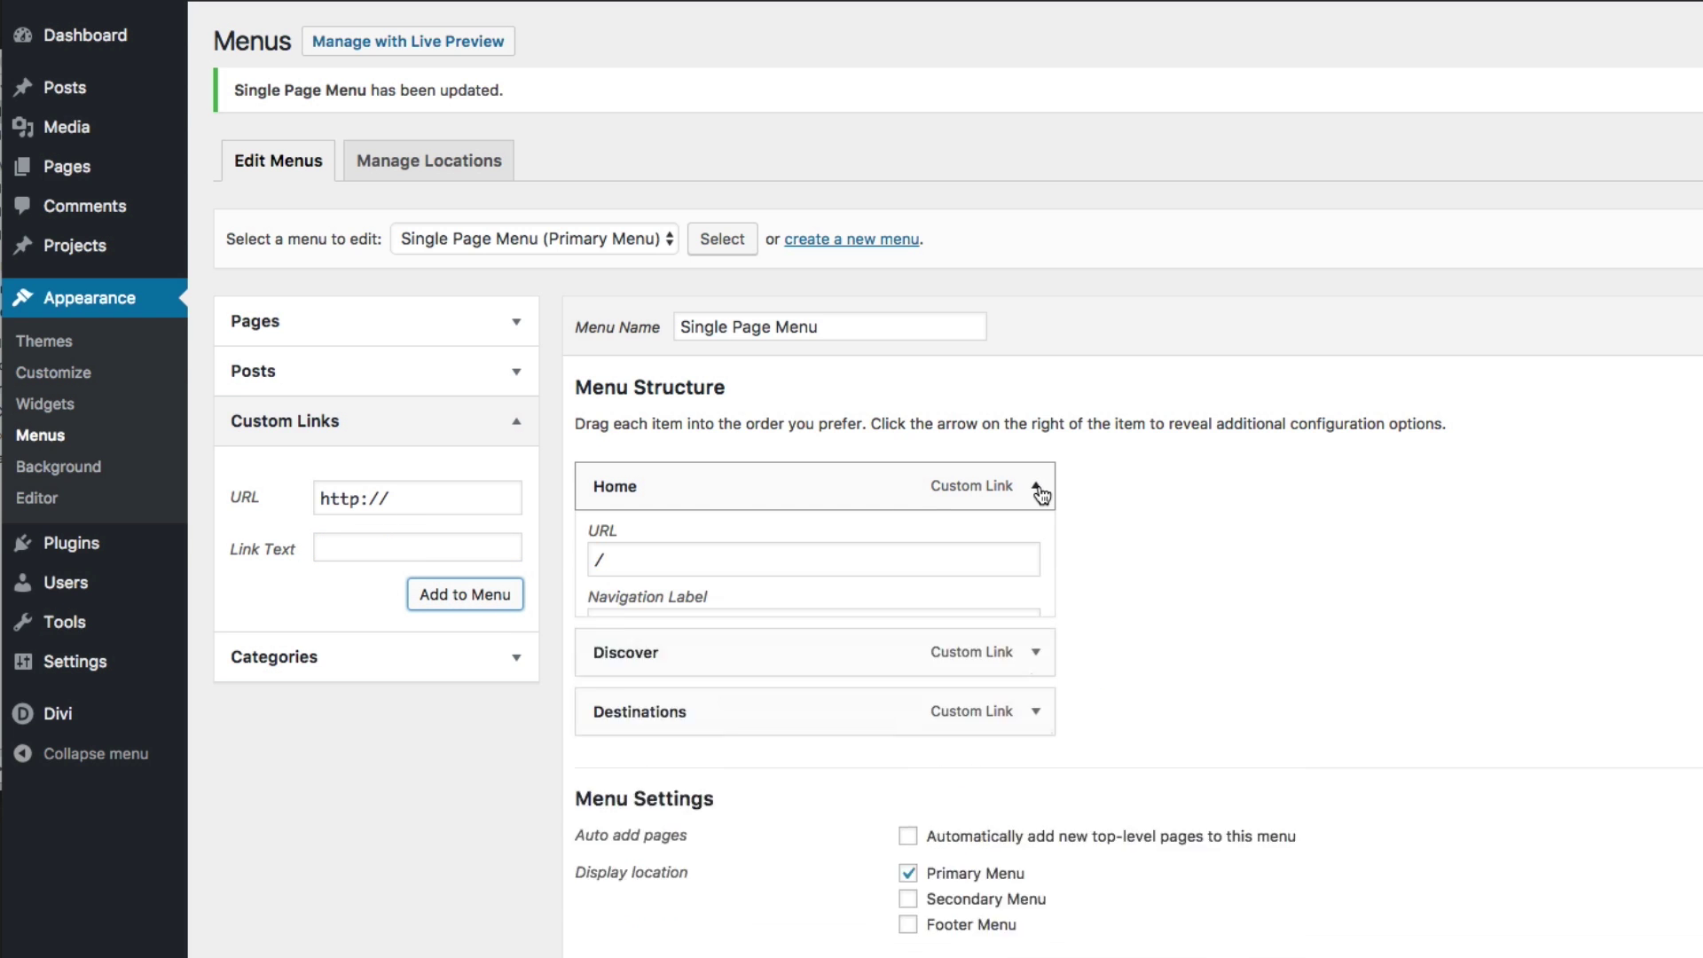
pyautogui.click(618, 708)
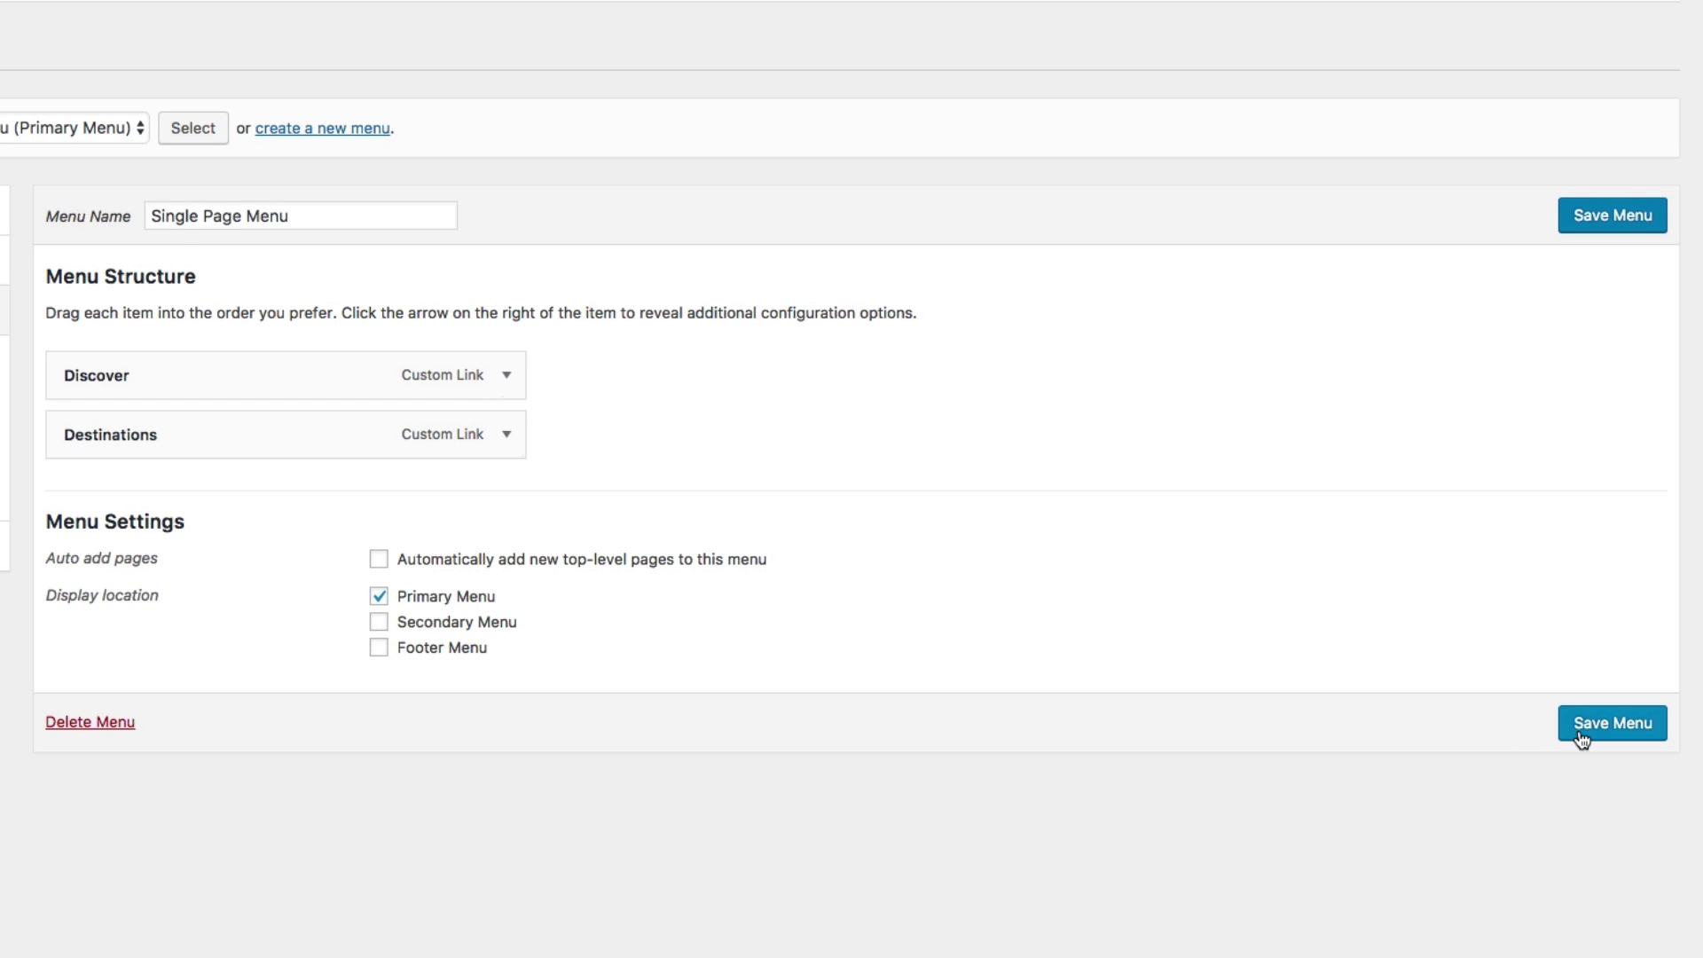
pyautogui.click(1585, 736)
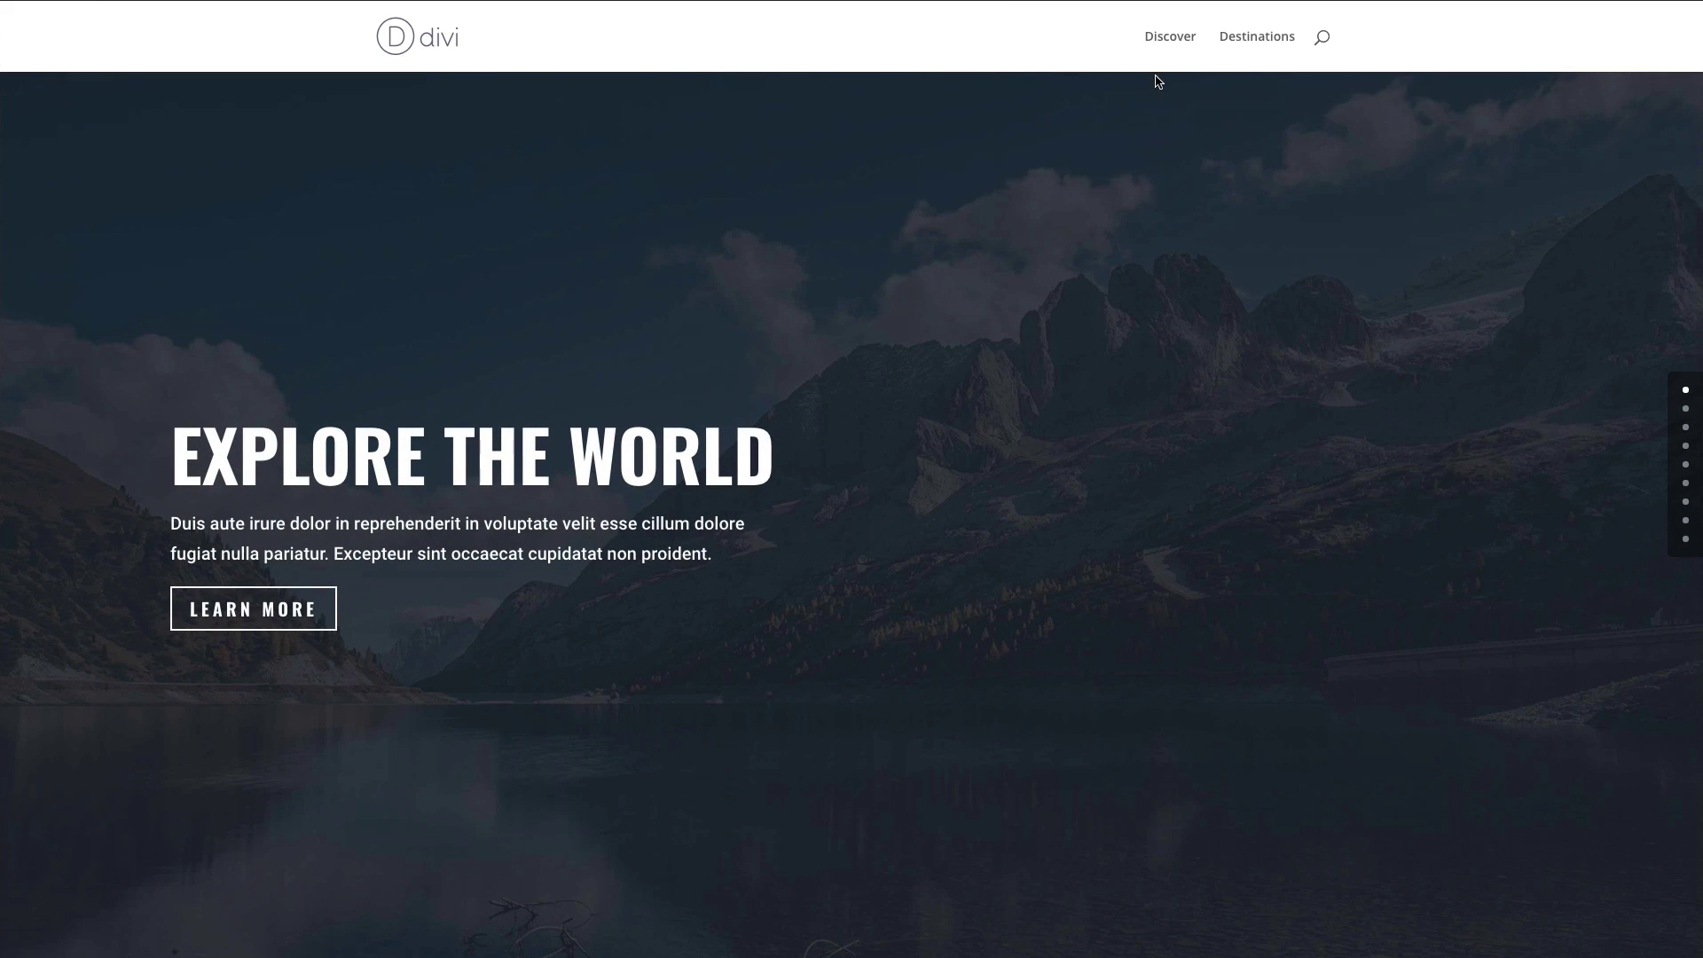
# - Test the Discover and Destinations header links, then scroll further down the page
pyautogui.click(1164, 46)
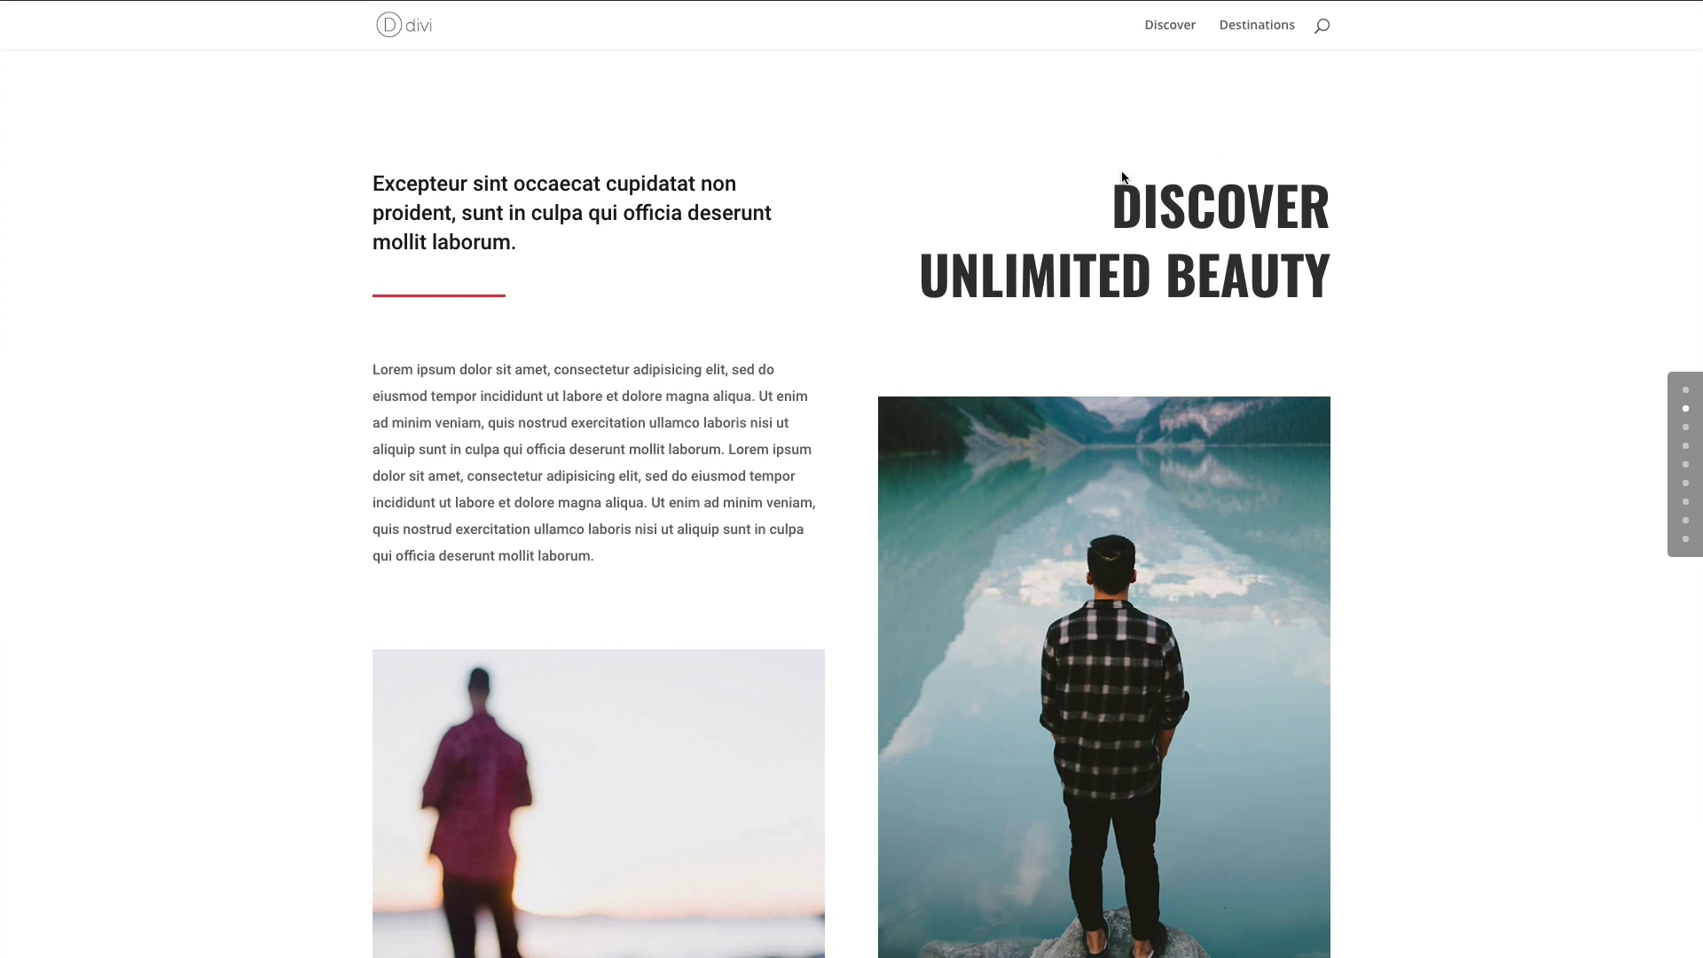
pyautogui.click(1266, 33)
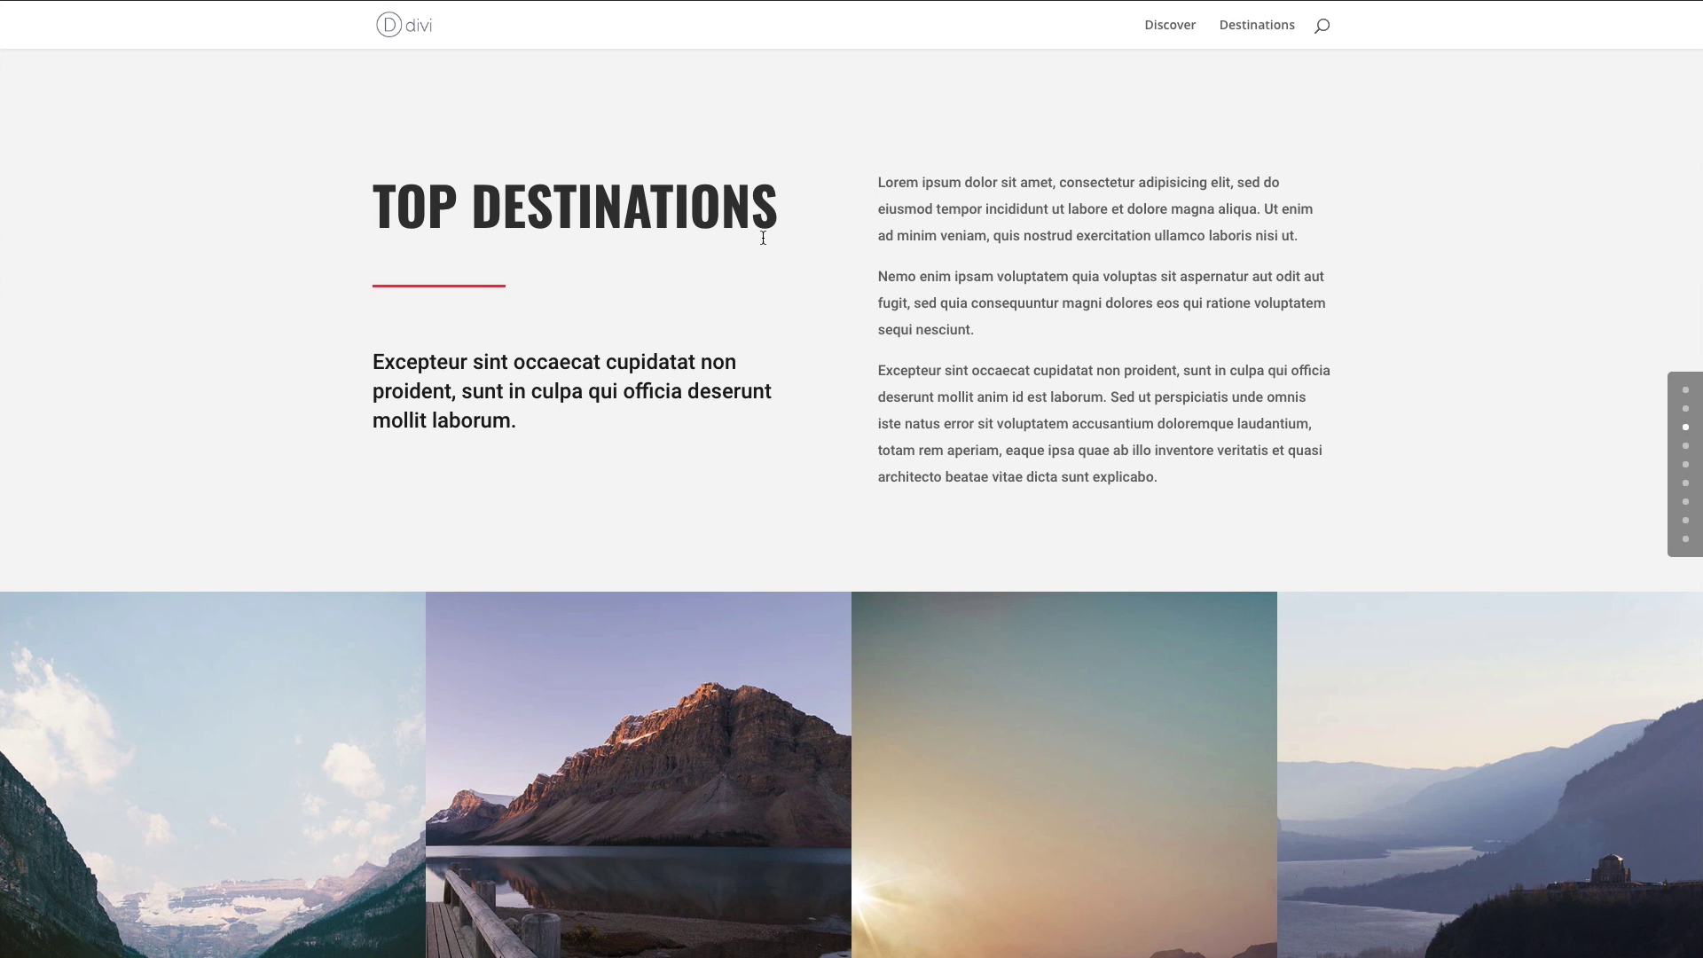
pyautogui.scroll(-10, 763, 238)
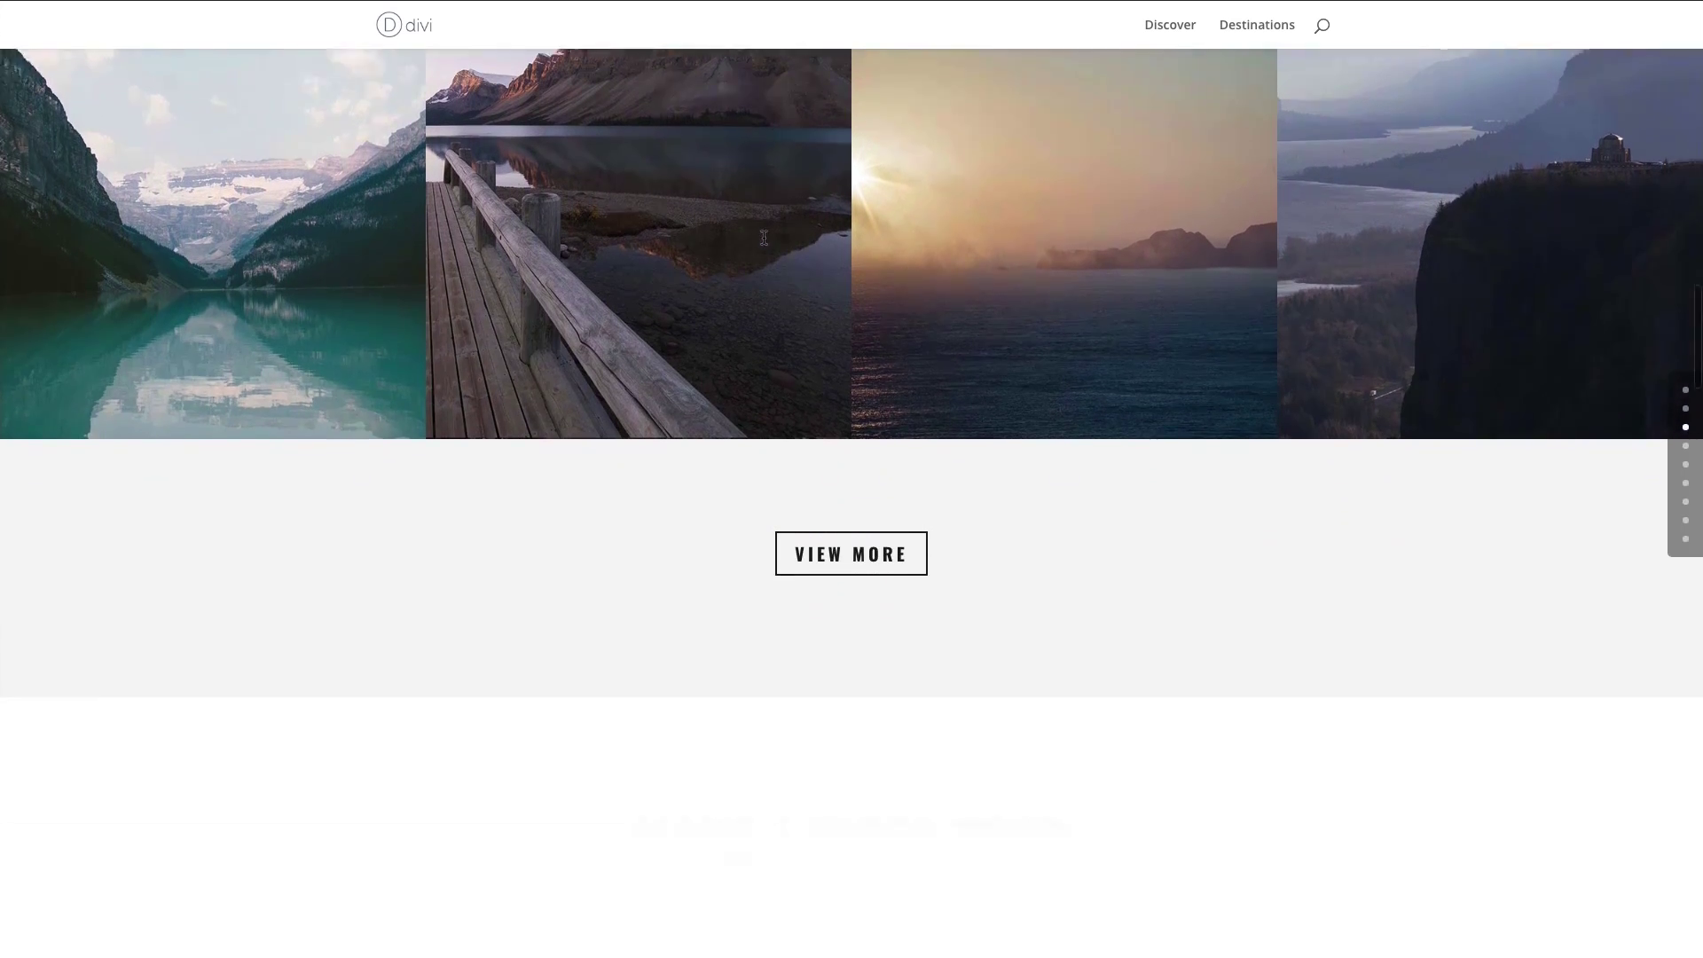
pyautogui.scroll(-15, 764, 238)
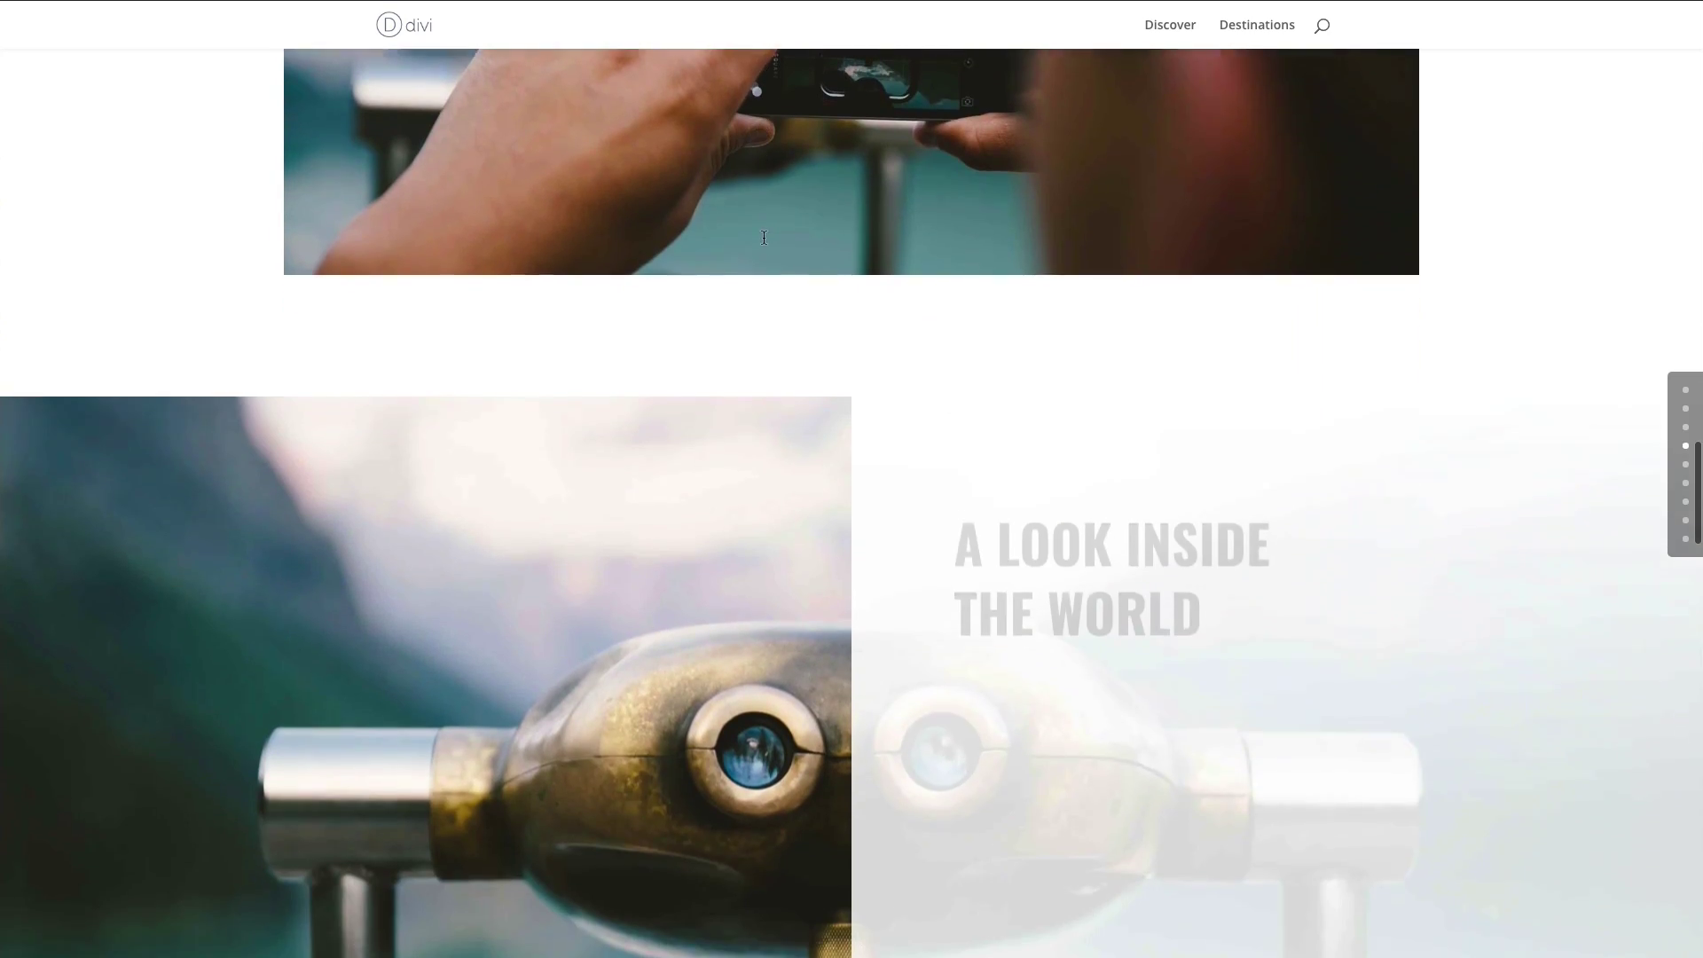